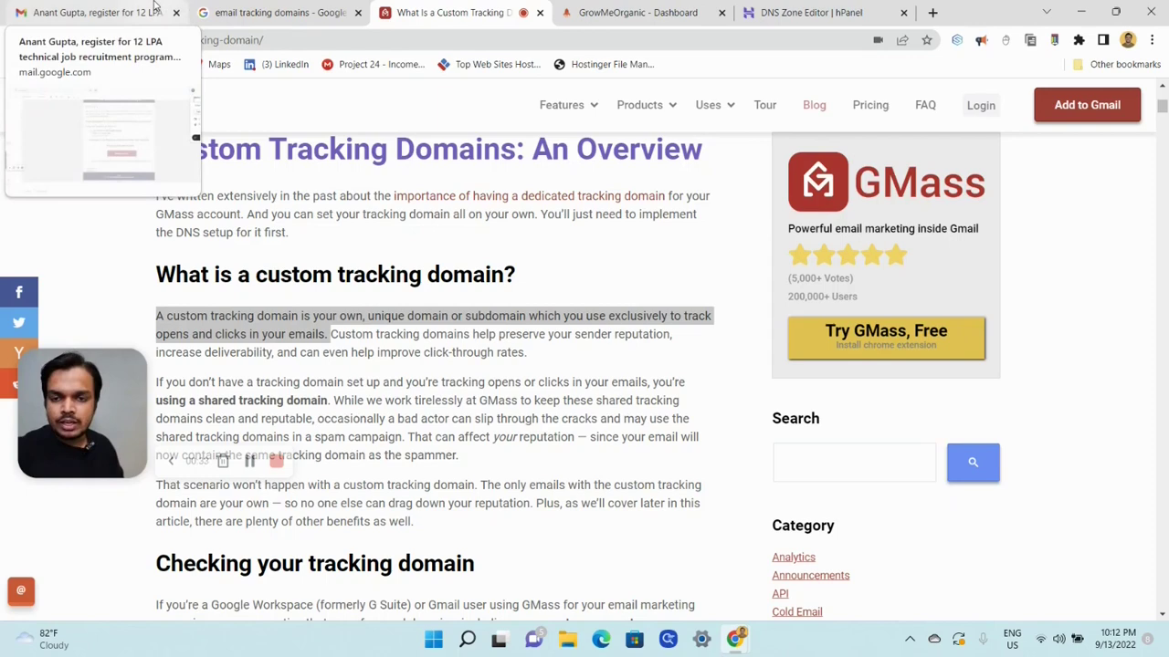
Open the 12 LPA recruitment spam's Register Today link, then return to its gradjago.com sender header
left_click(155, 9)
scroll(481, 286, "up", 3)
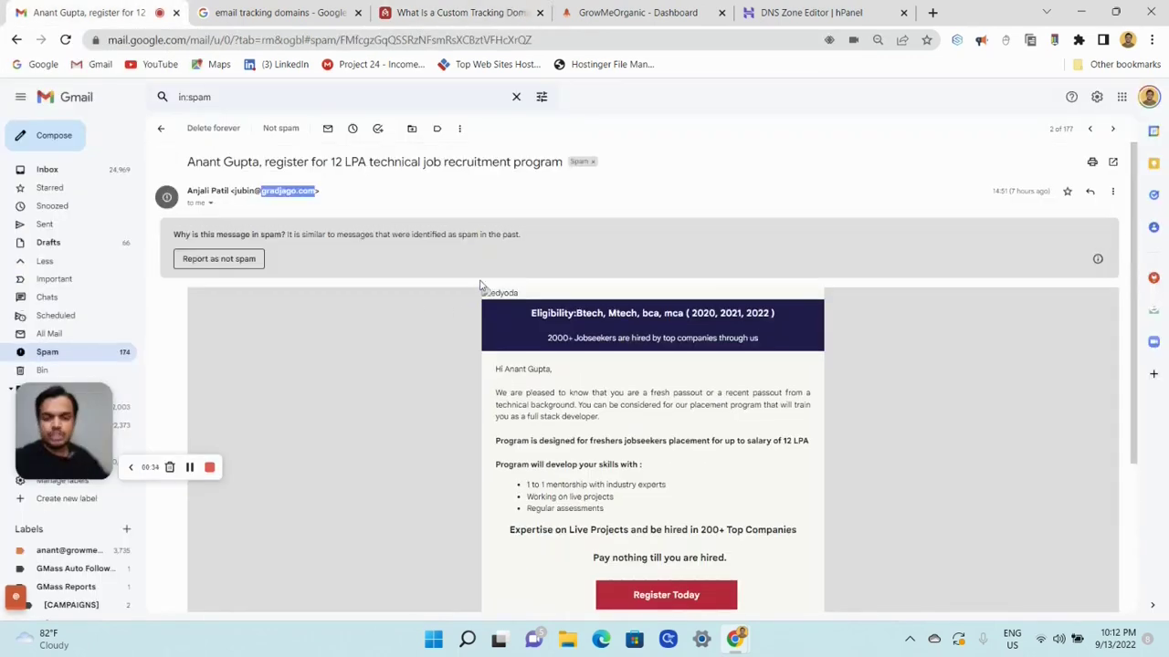
scroll(481, 286, "down", 3)
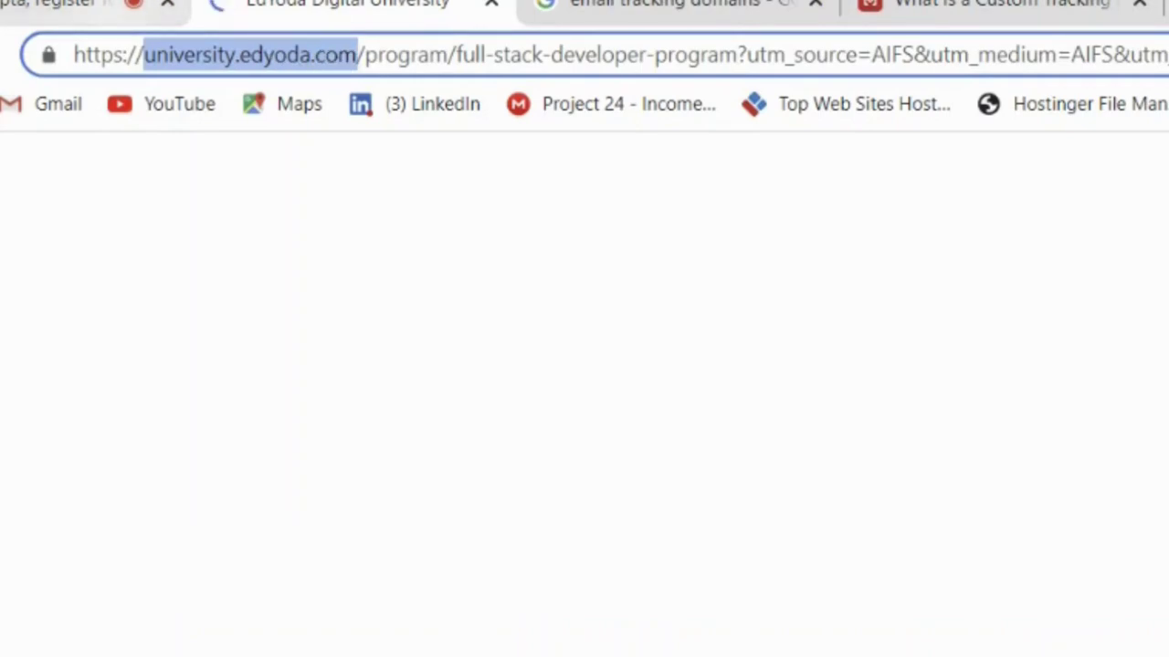
key("ctrl+shift+Tab")
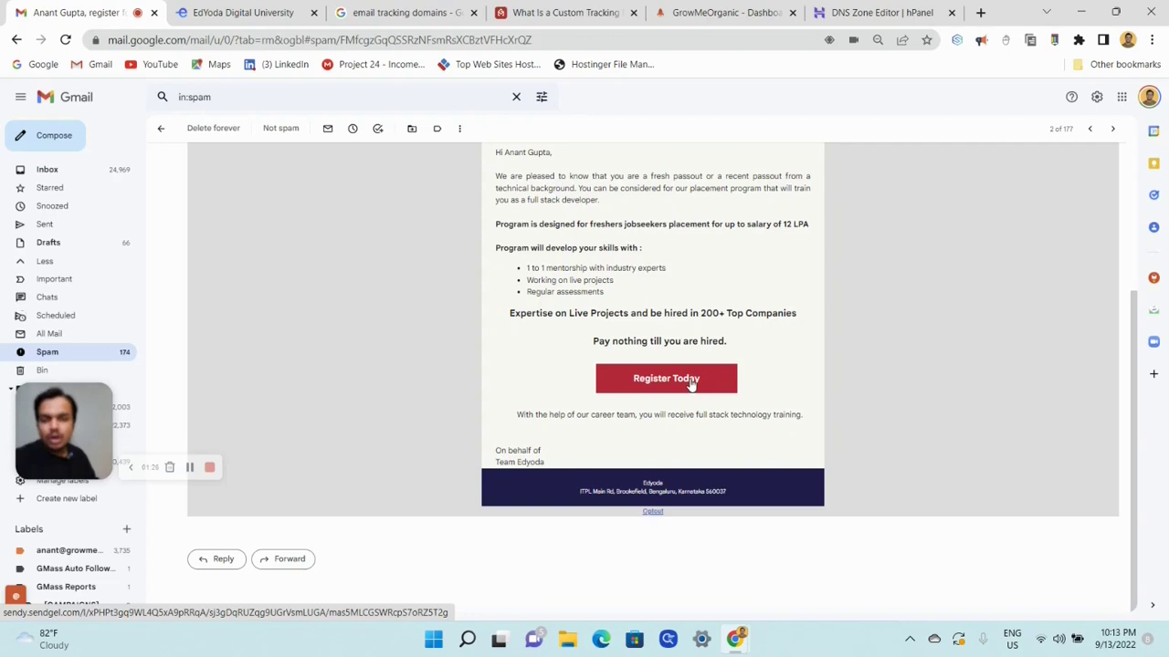
scroll(685, 357, "up", 3)
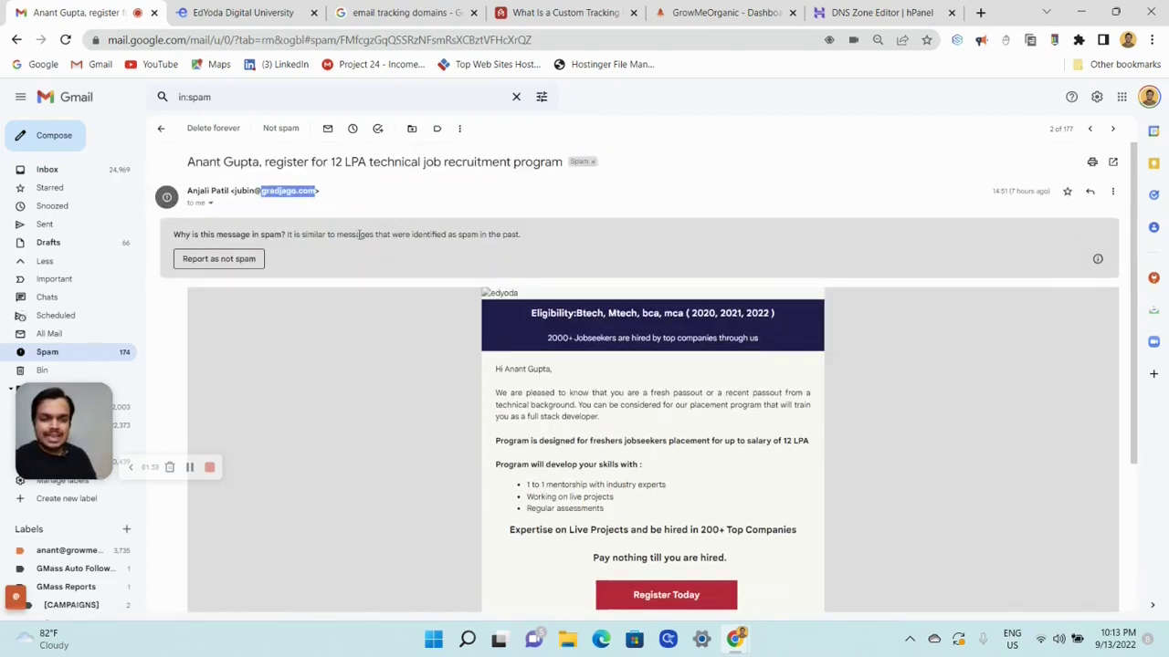
In GrowMeOrganic Senders (SMTP), open the custom tracking domains list and start adding a new domain
left_click(728, 6)
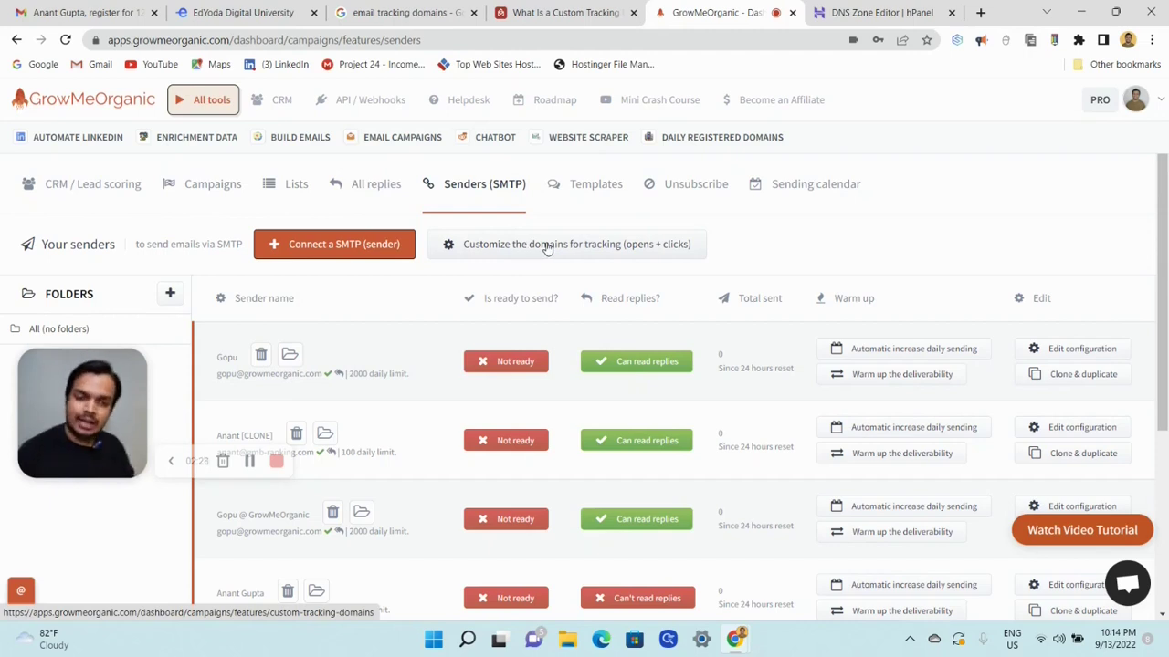
left_click(546, 247)
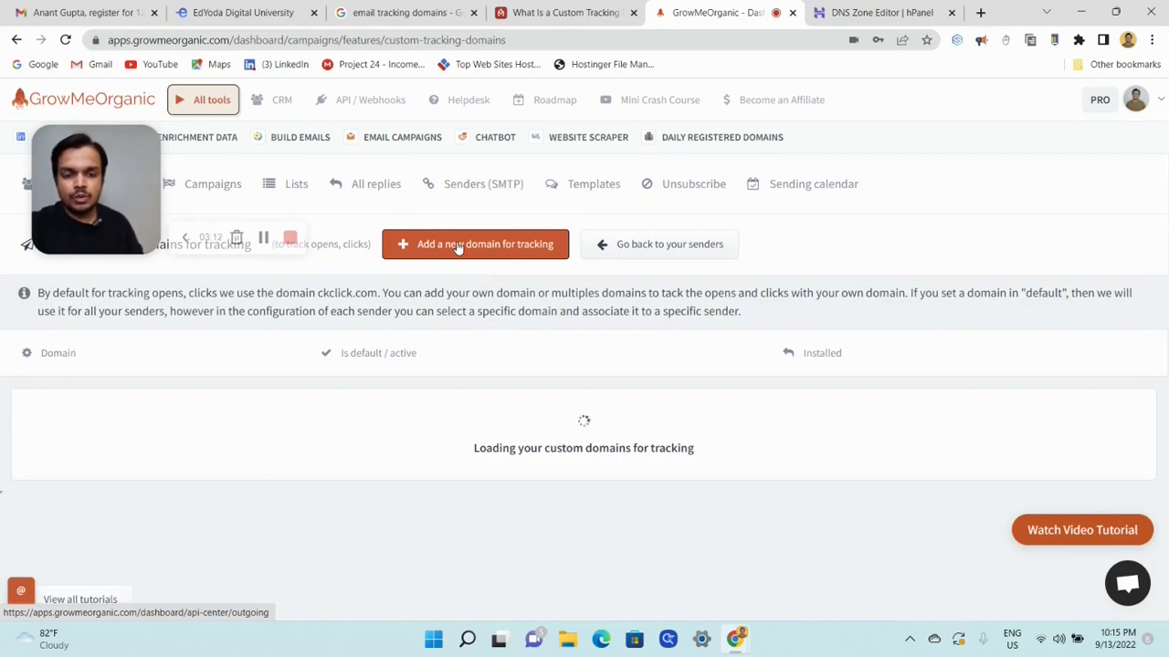
left_click(458, 246)
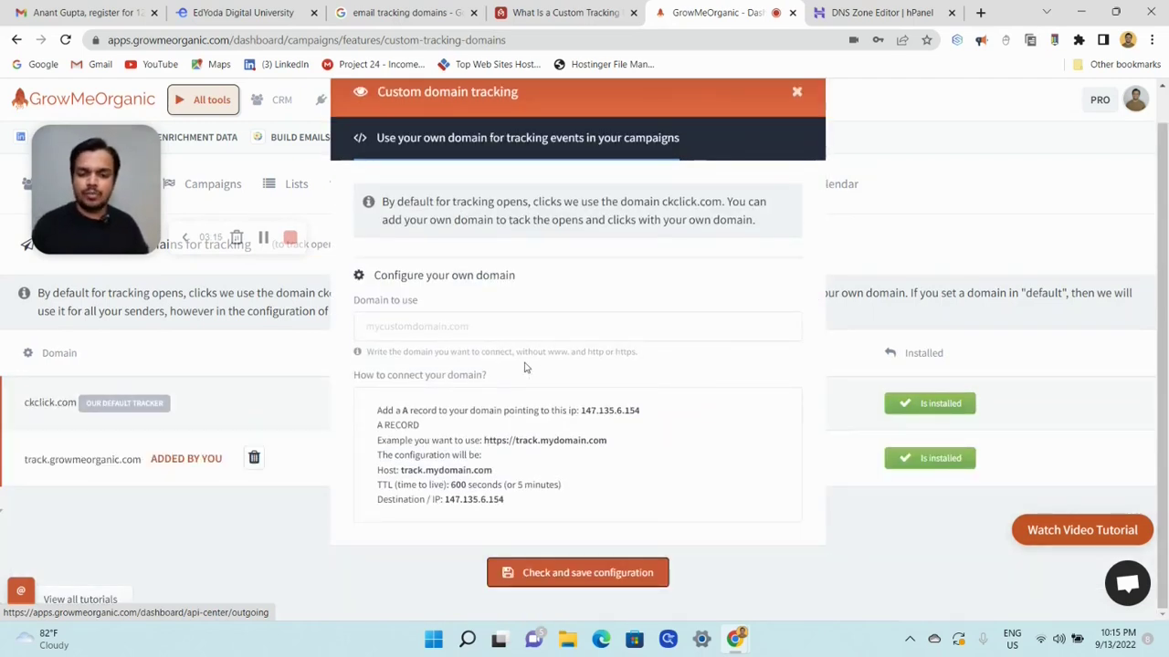
Fill 'Domain to use' with track.growmeorganic.com from the autocomplete suggestion
left_click(544, 318)
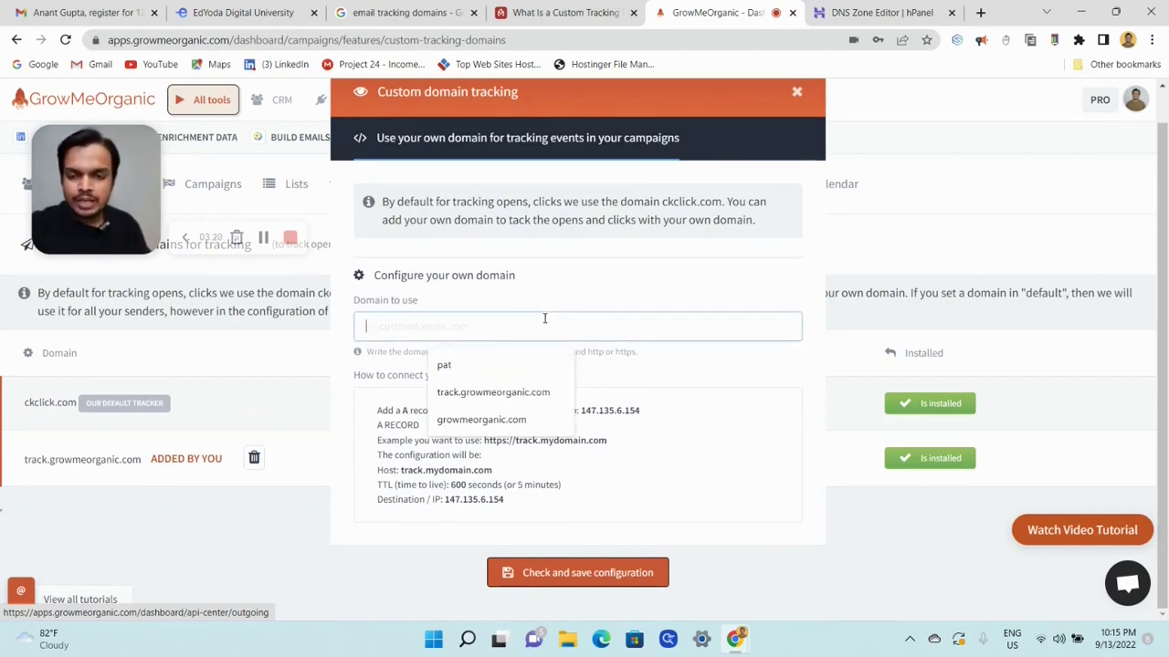
left_click(493, 392)
left_click_drag(363, 326, 484, 321)
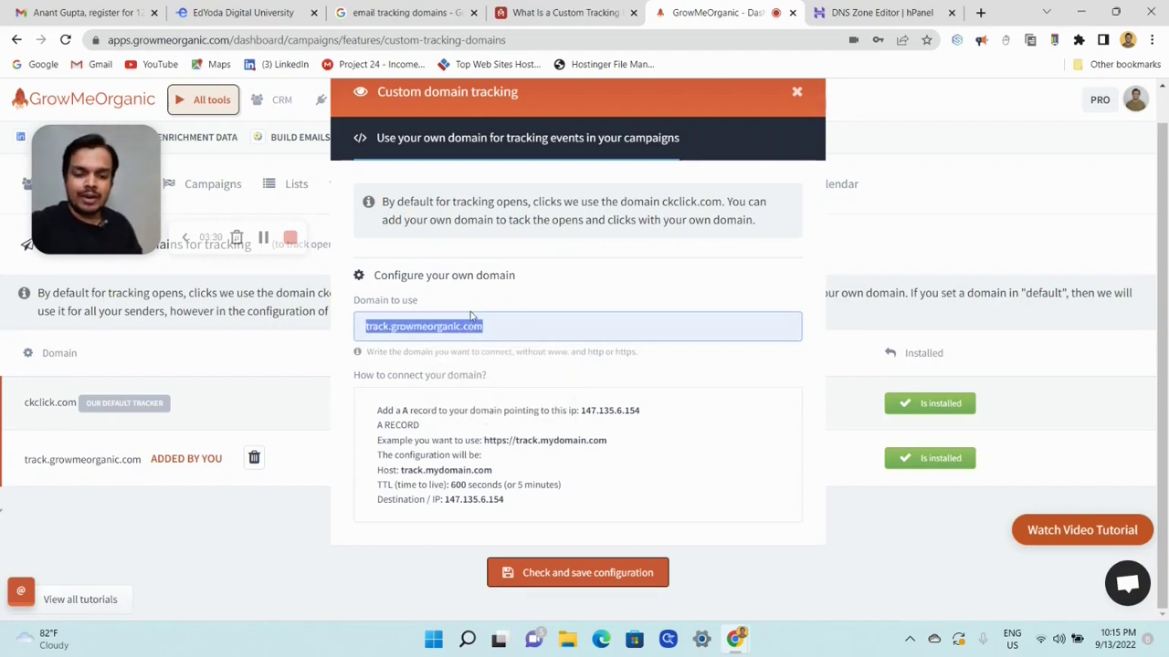
left_click_drag(365, 326, 390, 326)
left_click(378, 331)
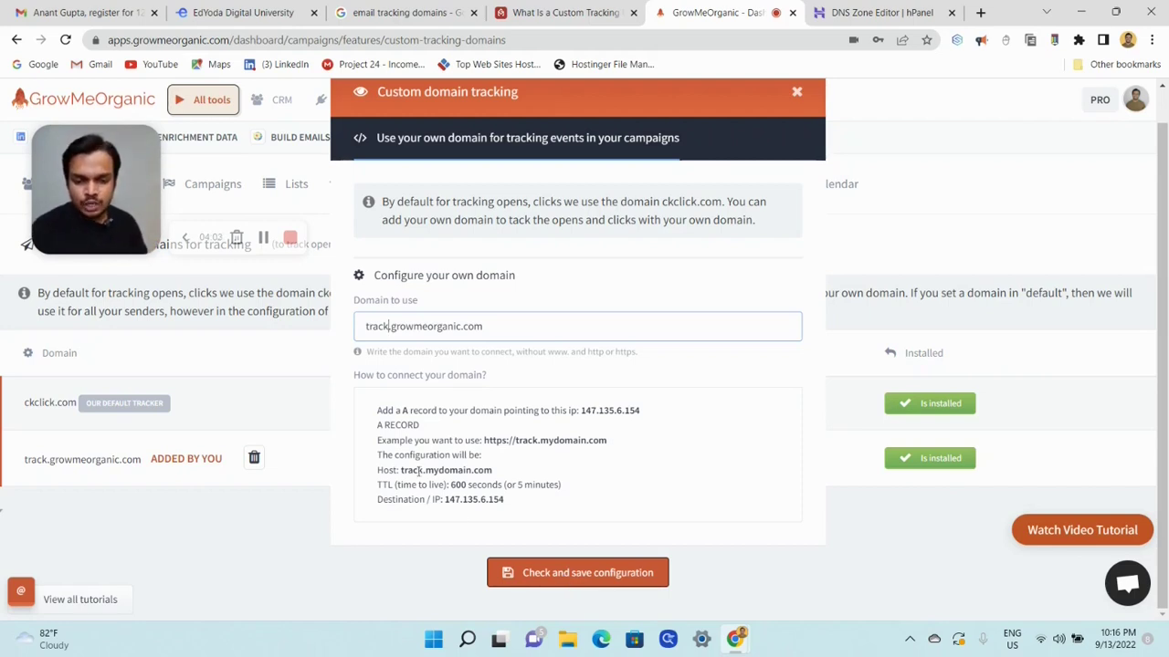
Review the A record connection instructions before moving to Hostinger's DNS Zone Editor
left_click_drag(376, 418, 483, 485)
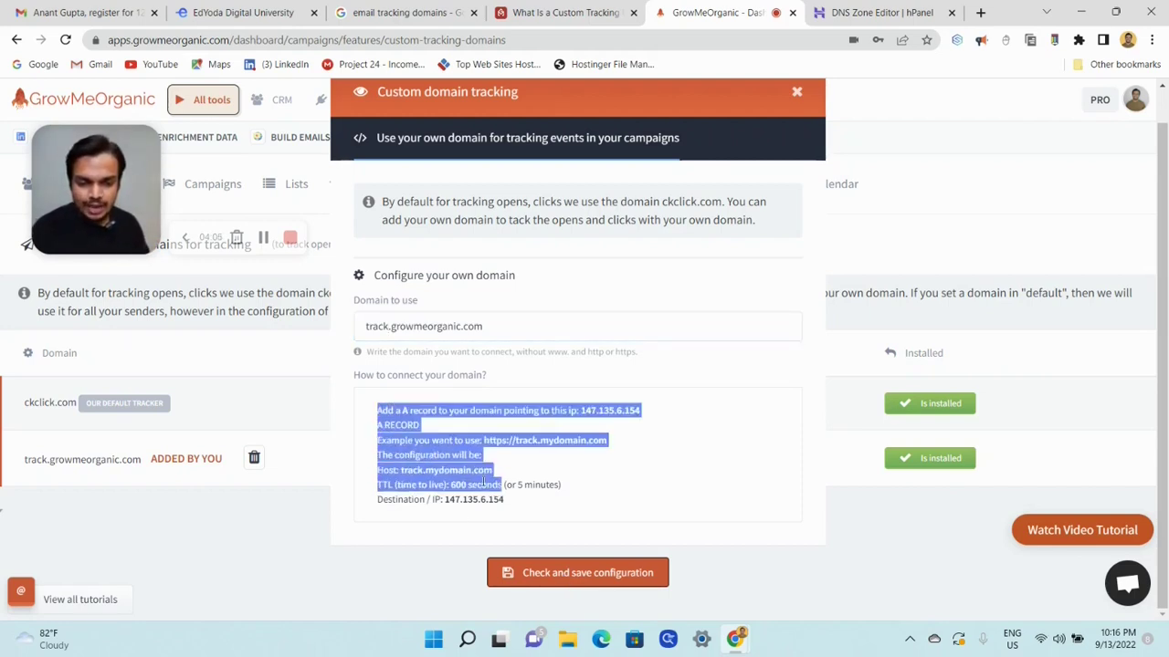
left_click(540, 483)
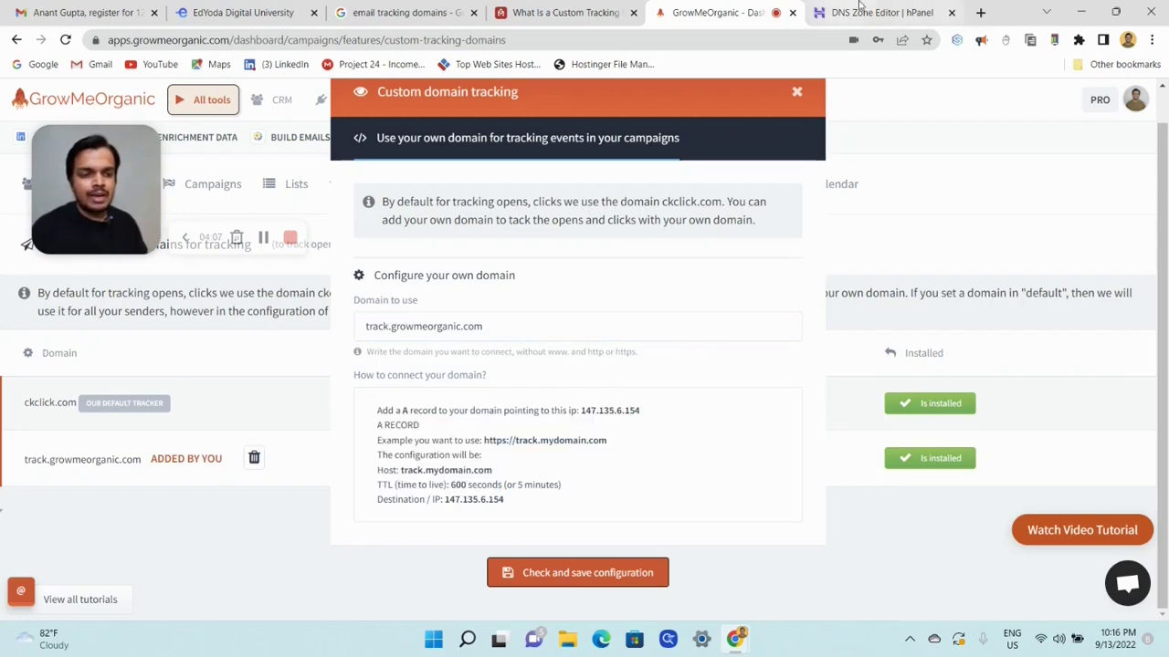
left_click(862, 12)
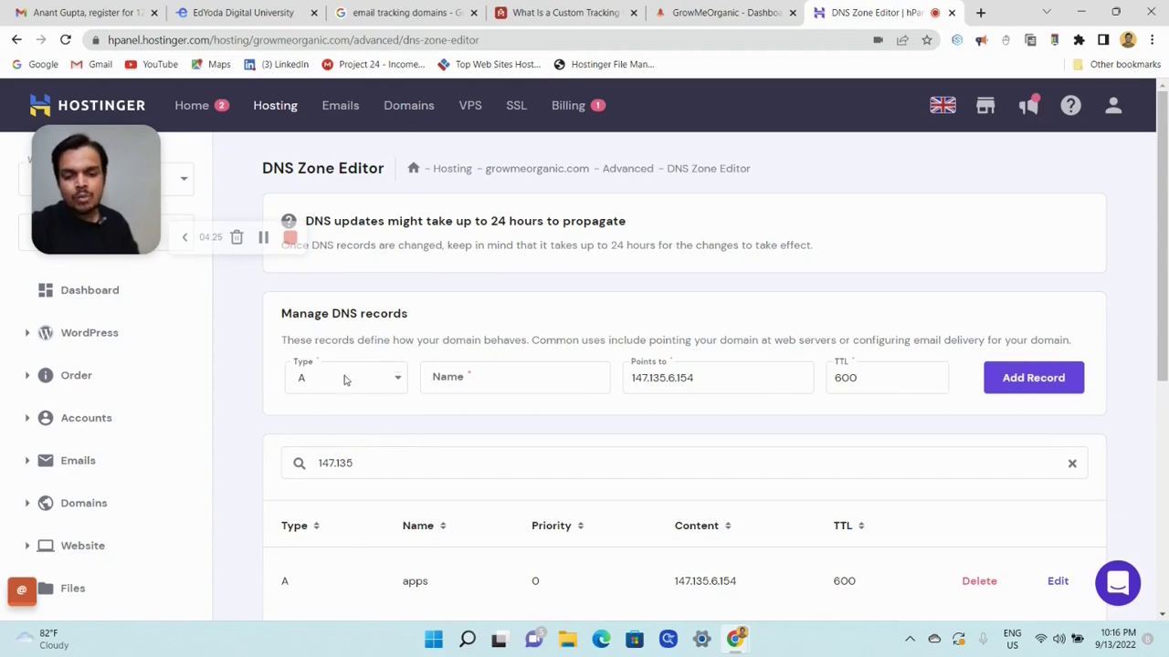
Start a new Hostinger A record named 'track', matching the GrowMeOrganic subdomain
left_click(714, 9)
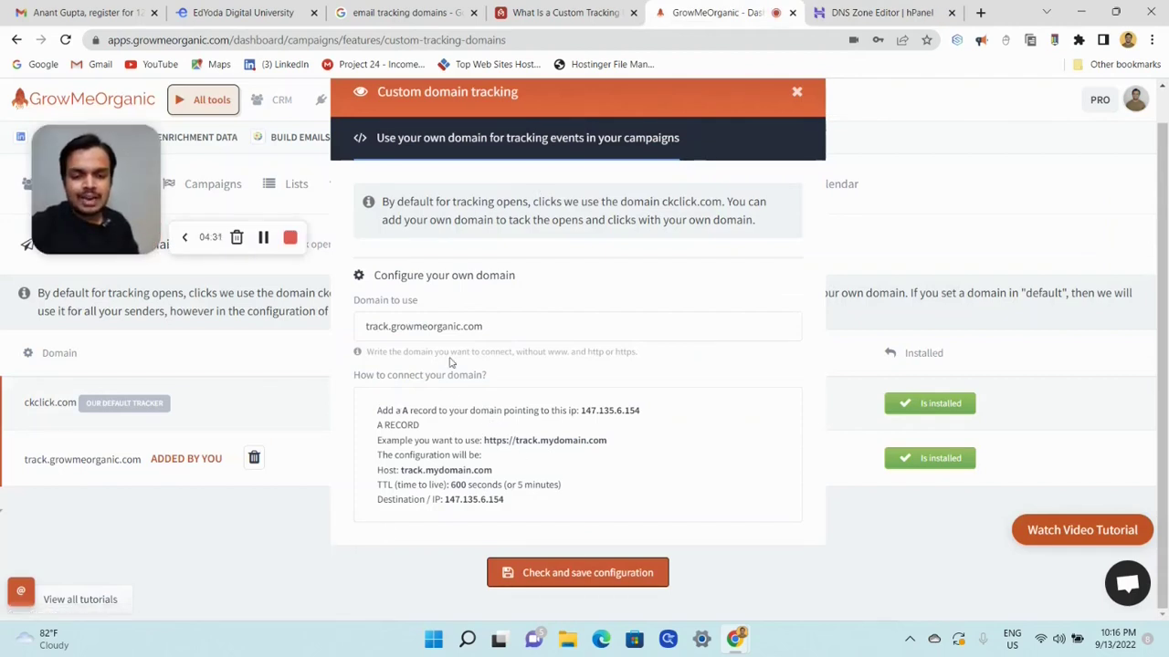
double_click(378, 329)
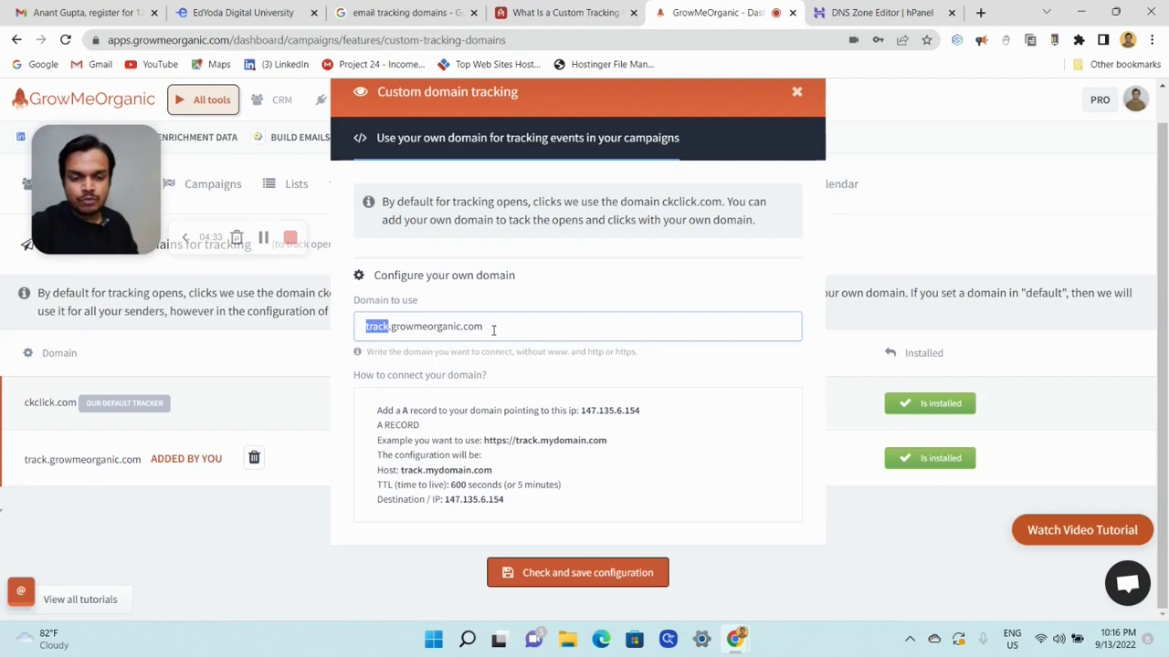
left_click_drag(493, 331, 329, 339)
double_click(377, 327)
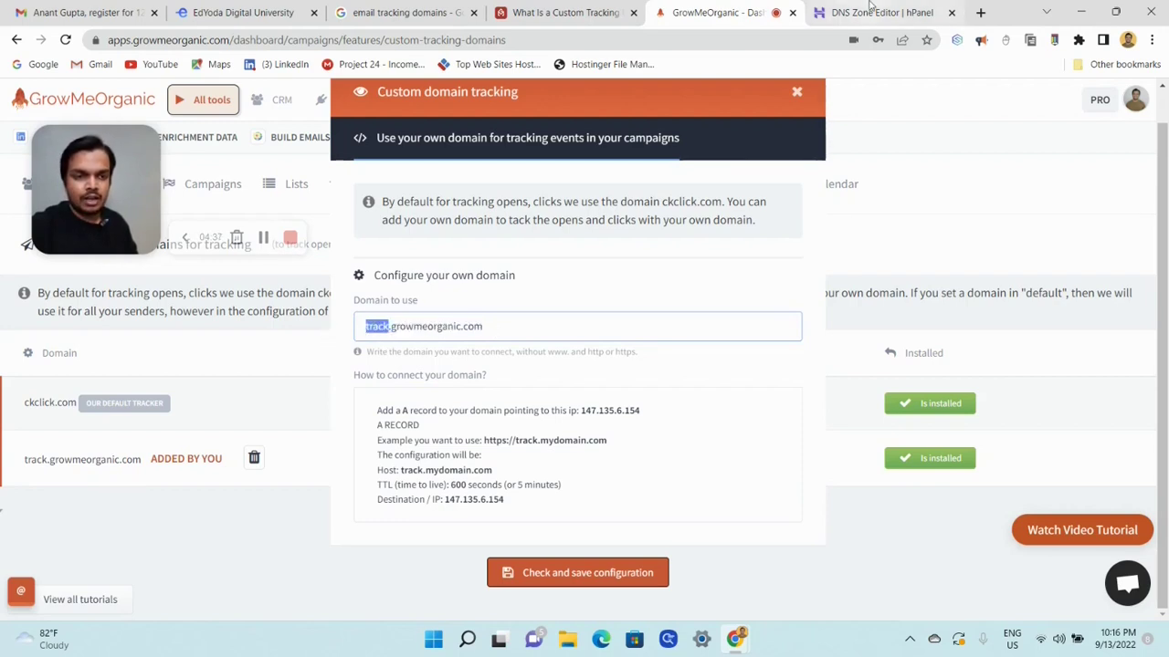
left_click(869, 11)
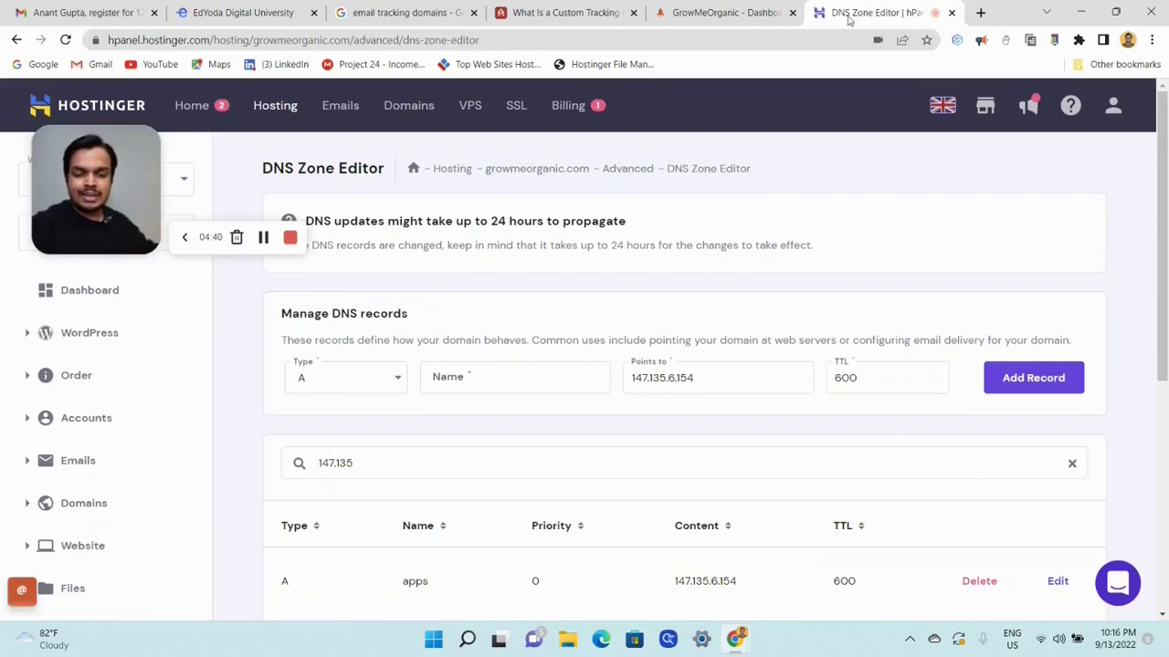
left_click(544, 387)
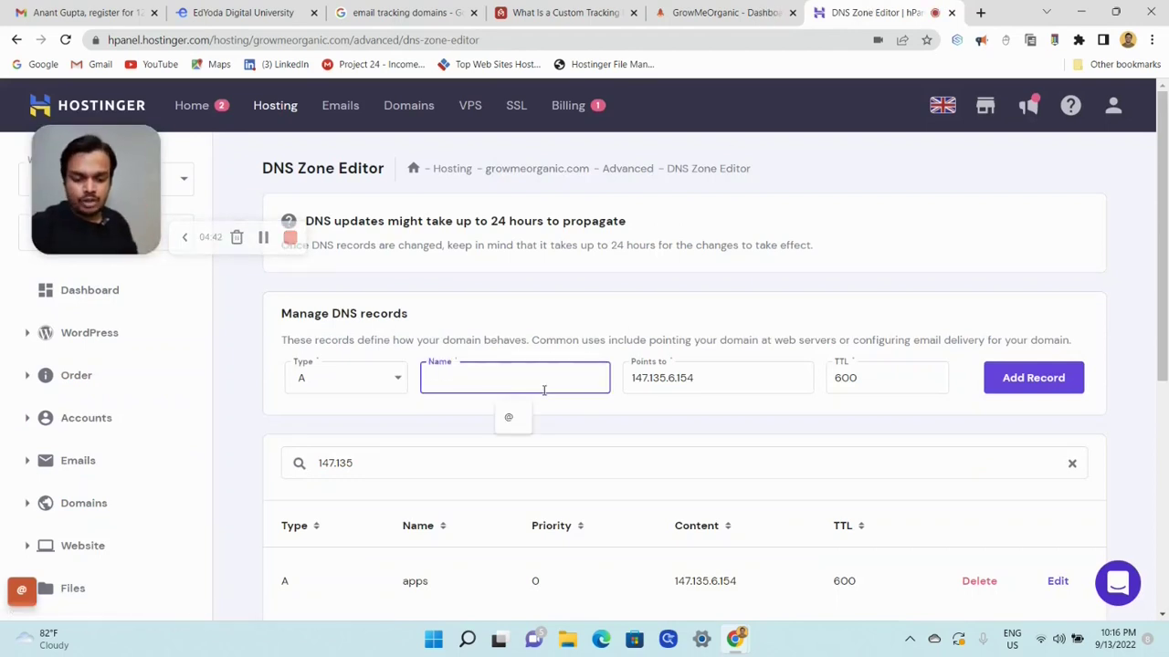
type("track")
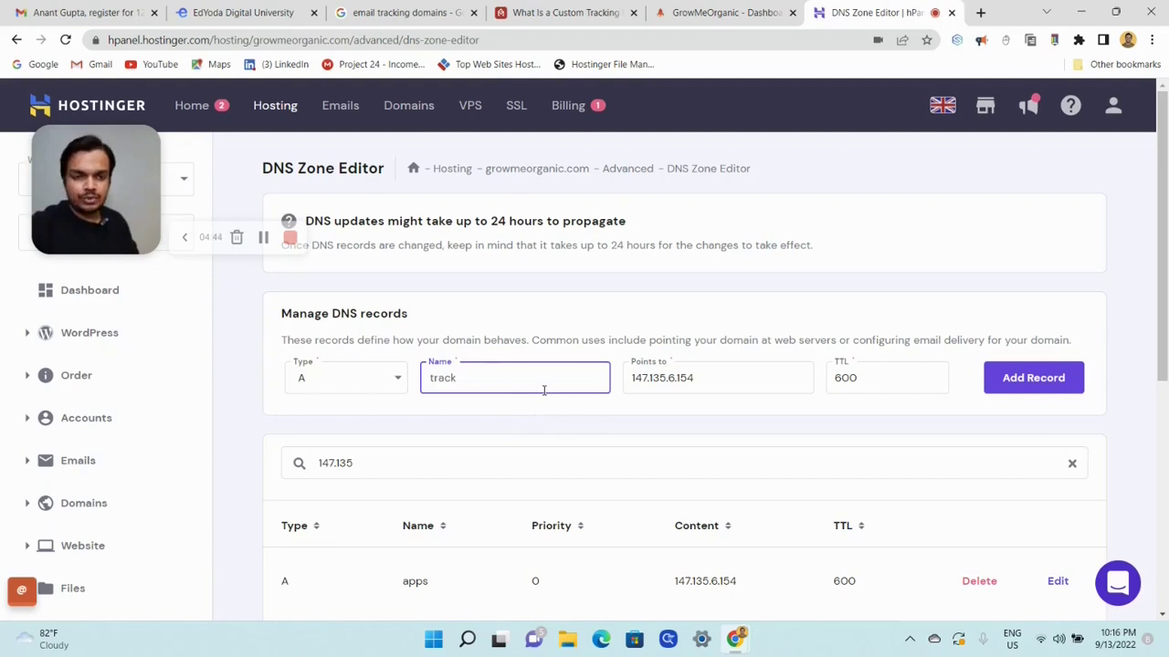
Copy the tracking IP 147.135.6.154 from GrowMeOrganic into the record's Points to field
left_click(728, 11)
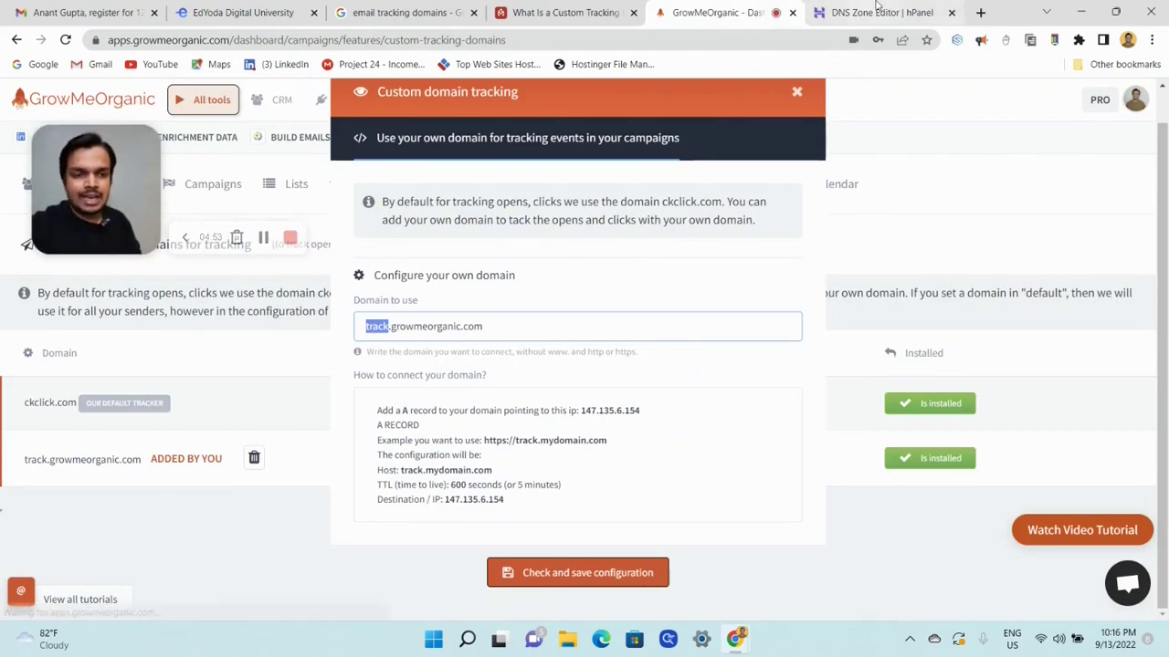
left_click(878, 9)
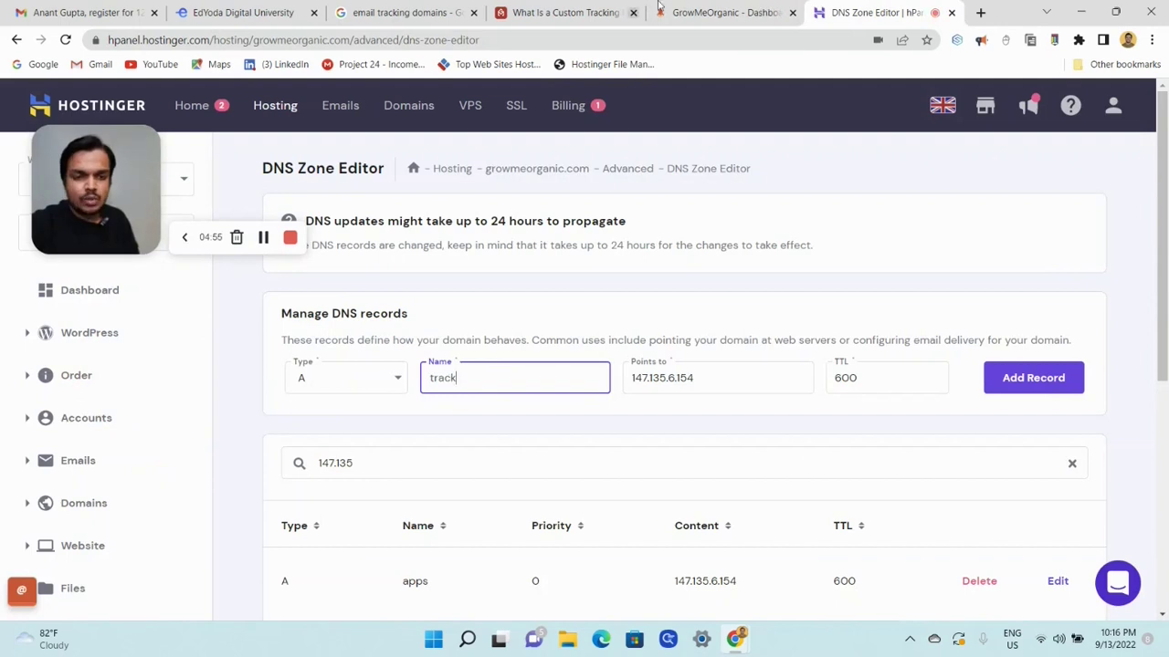
left_click(689, 9)
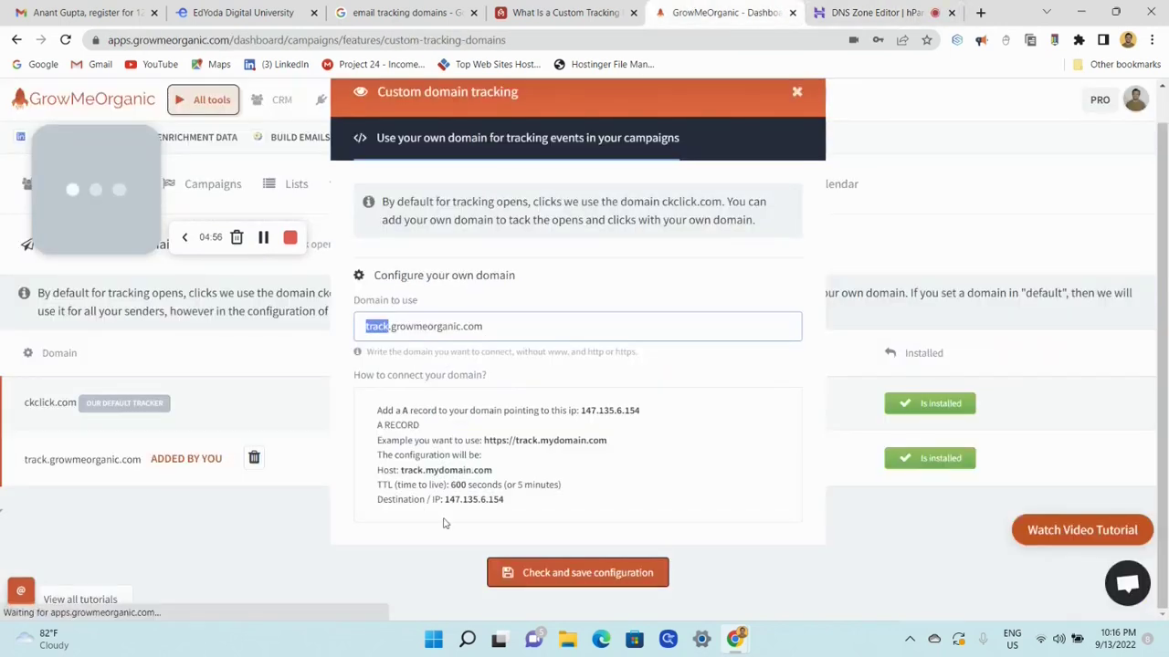
left_click(584, 410)
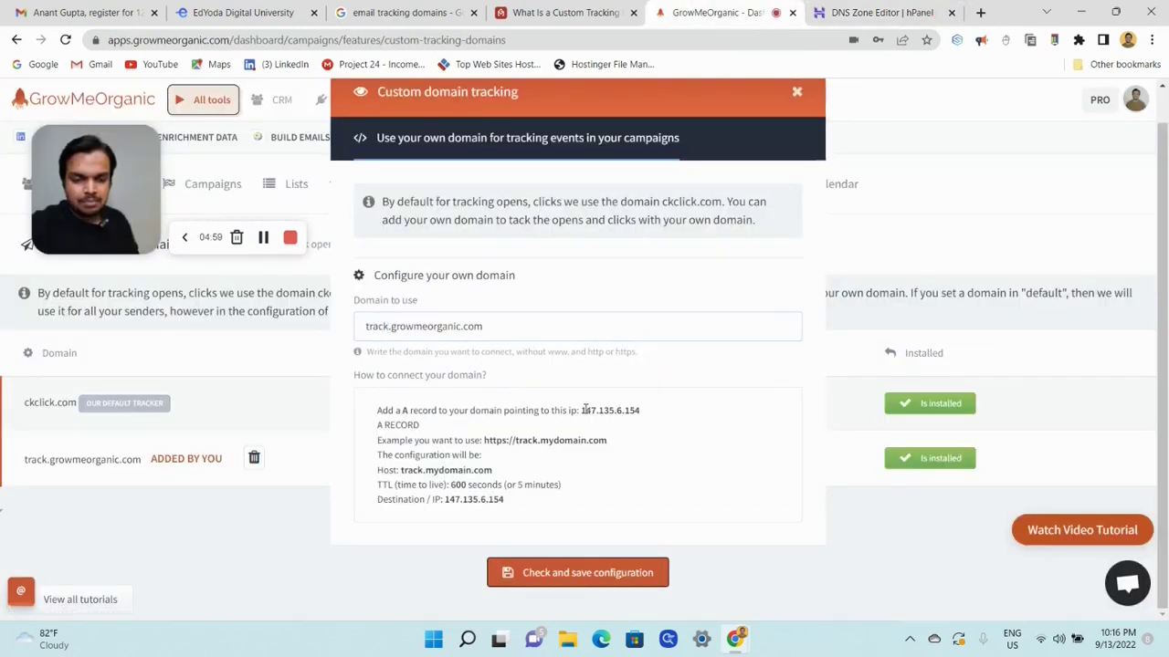
left_click_drag(585, 410, 640, 410)
key("ctrl+c")
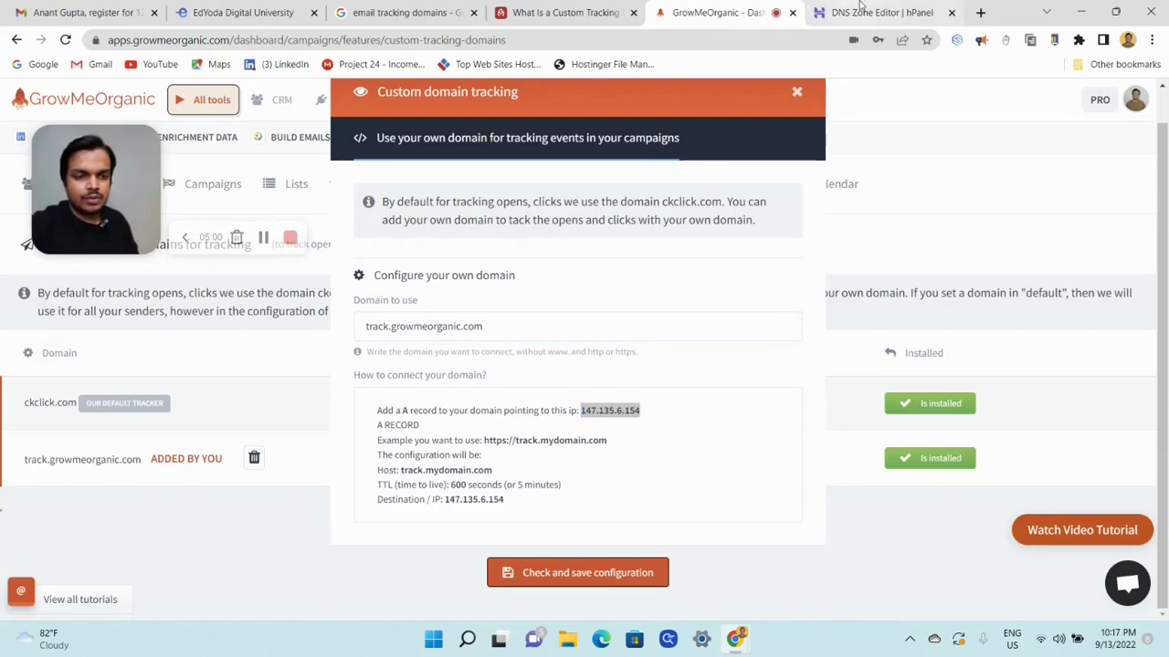
left_click(859, 8)
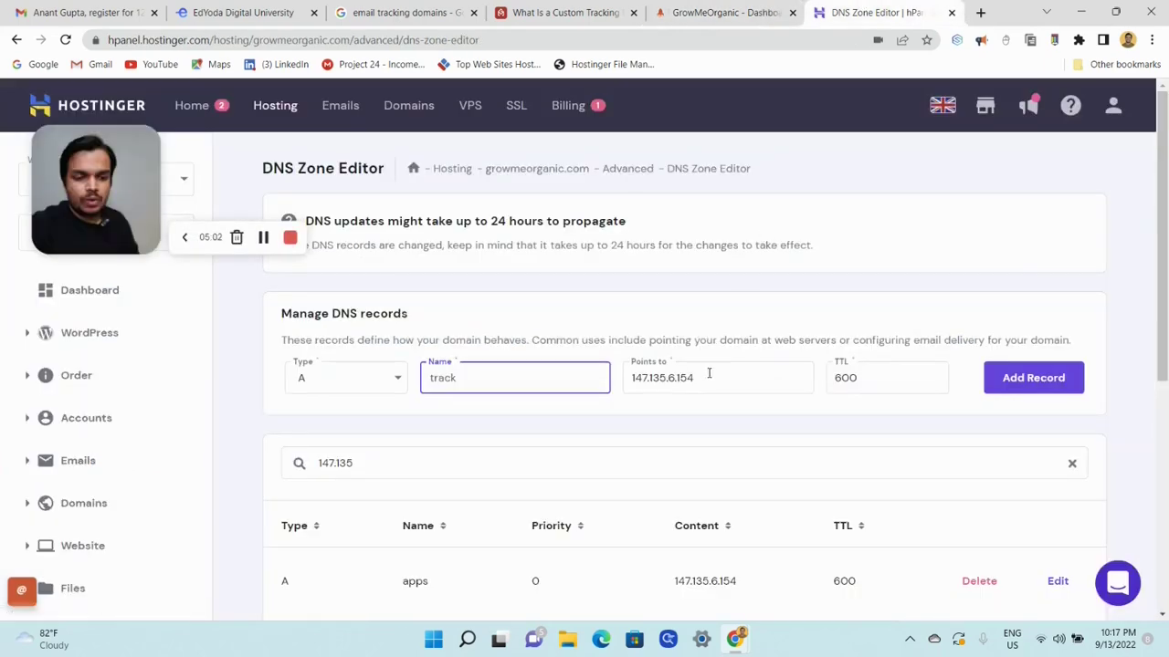
key("Tab")
key("ctrl+v")
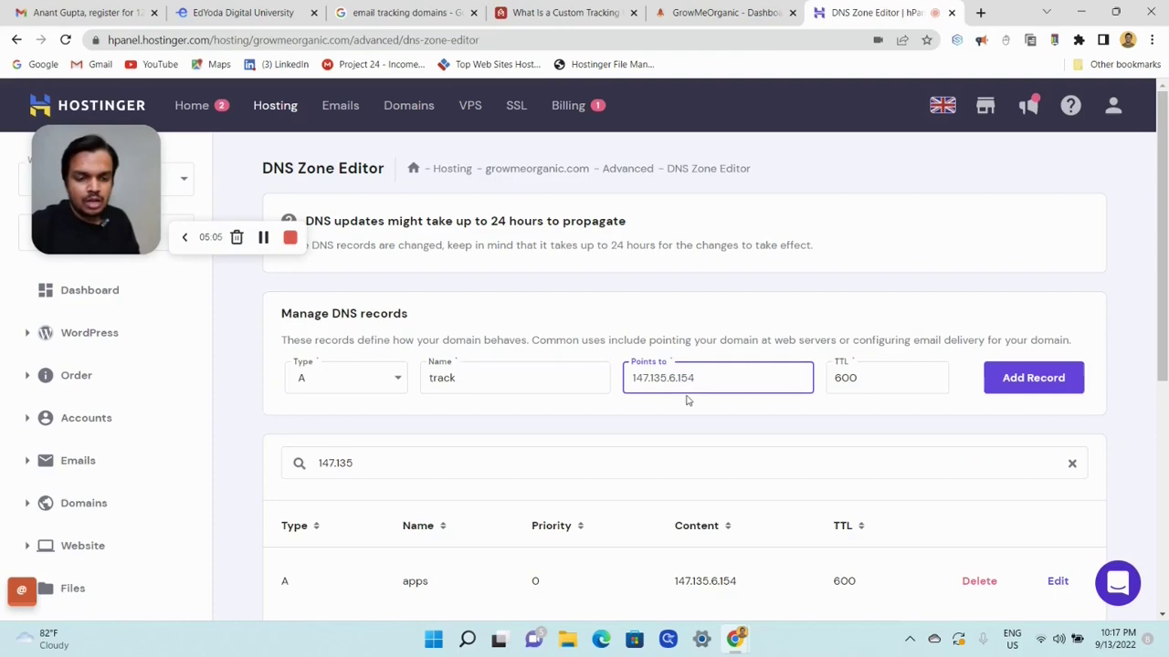
Keep TTL at 600, save the record, and filter the records by 'track' to confirm it
left_click(589, 11)
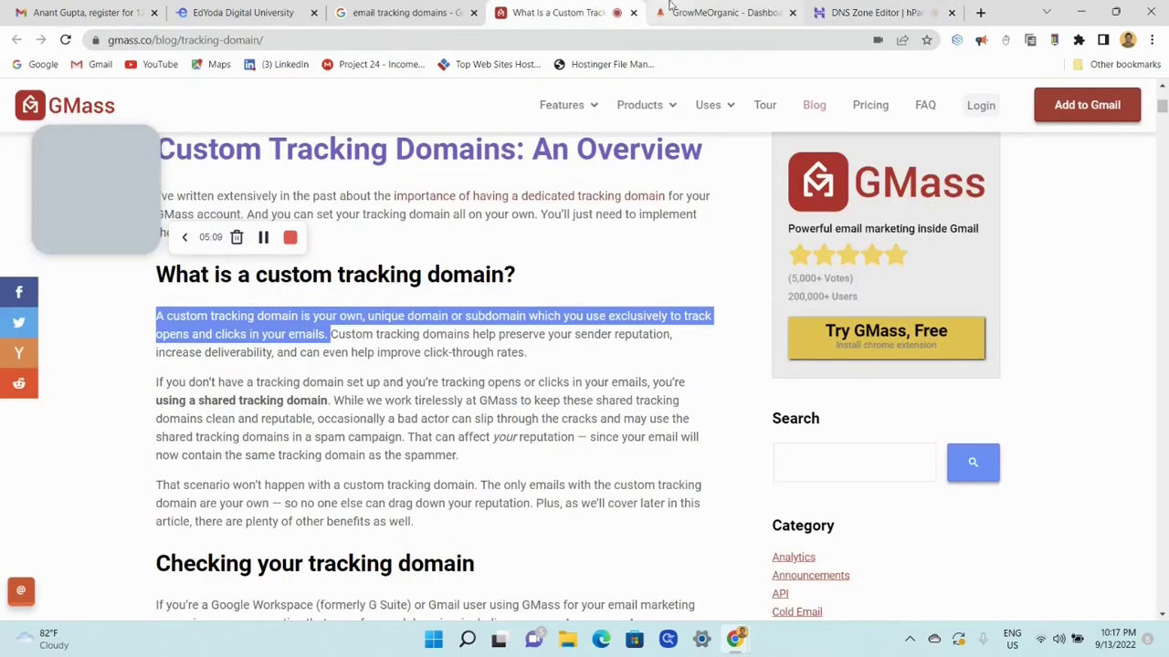
left_click(722, 12)
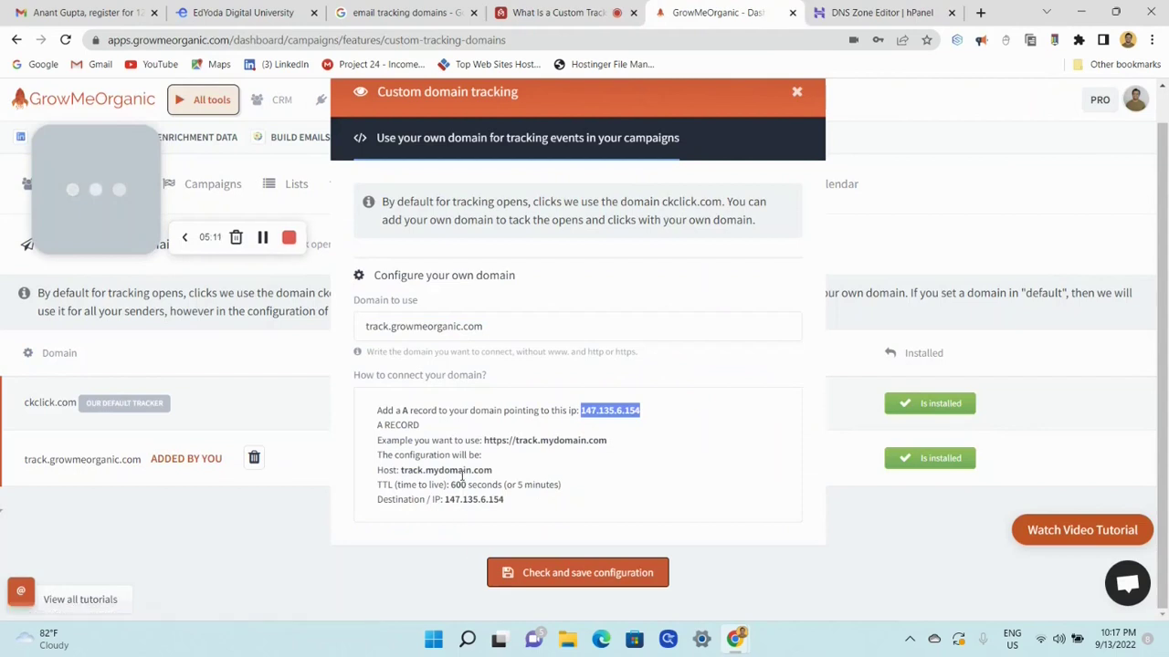
left_click(899, 9)
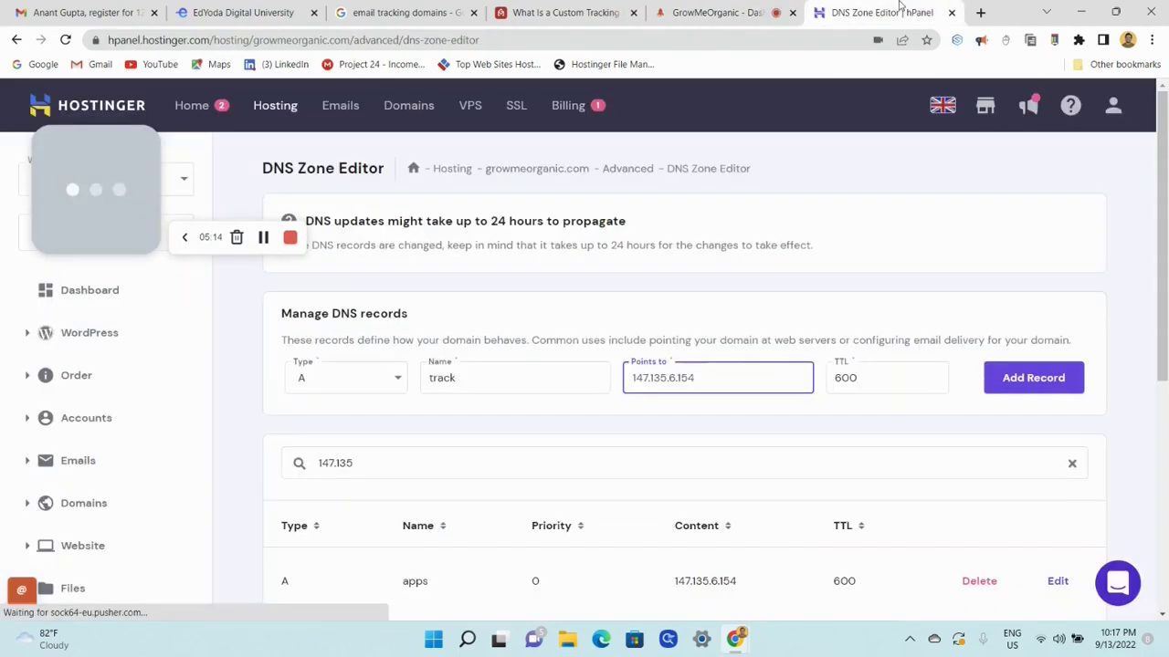
double_click(874, 384)
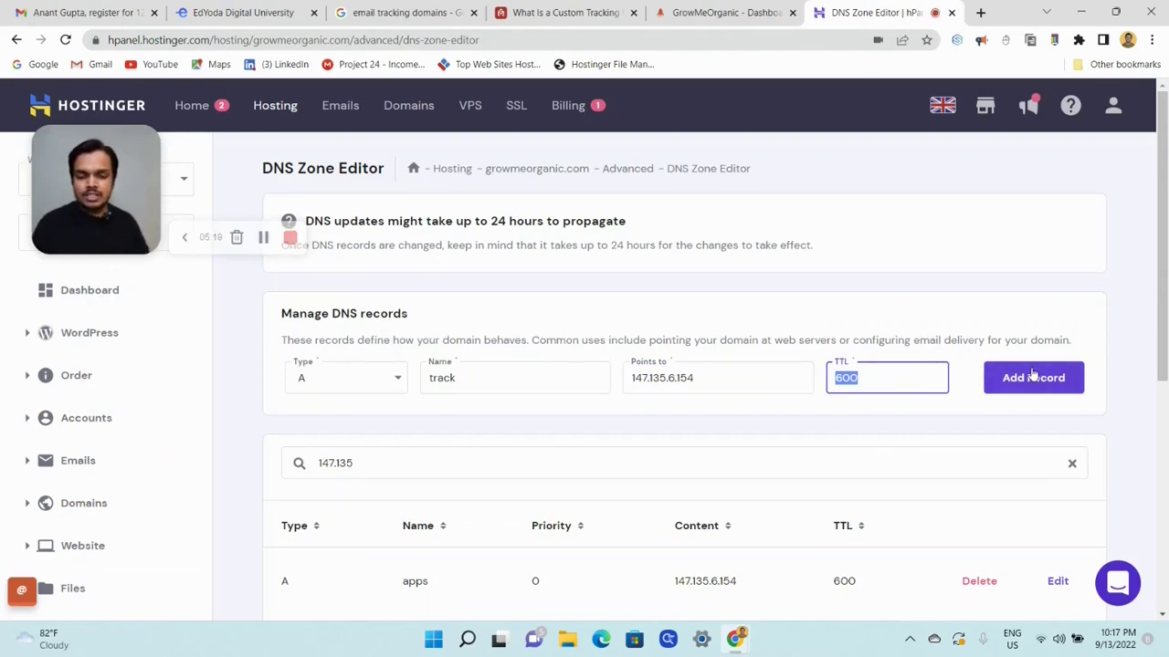
triple_click(874, 473)
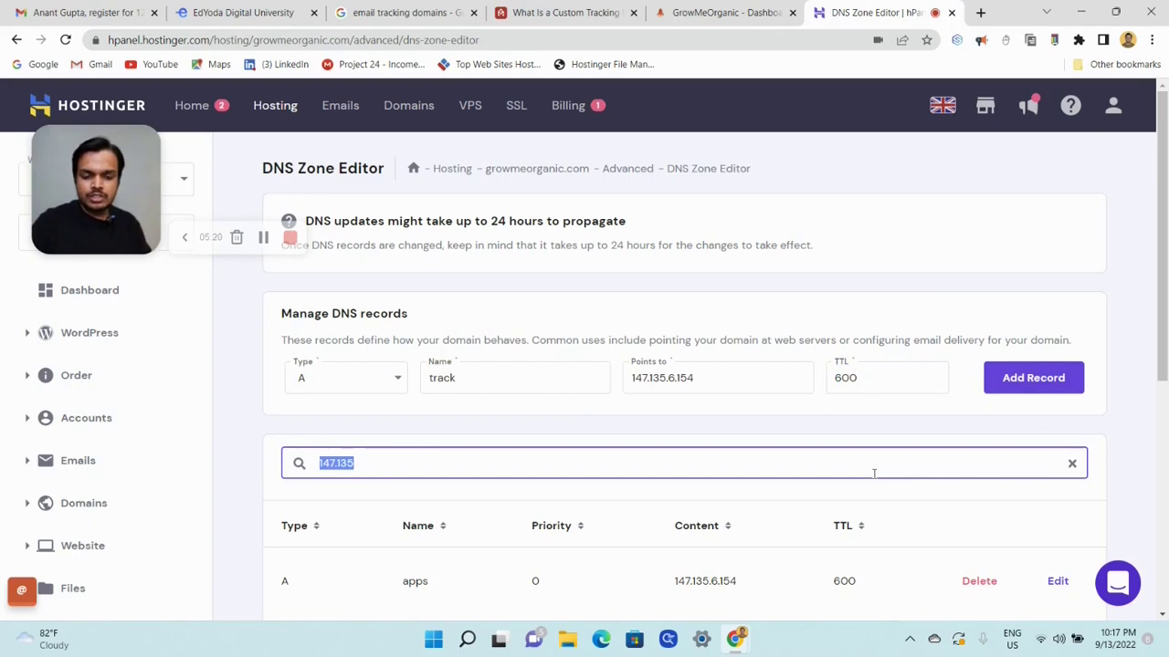
type("track")
scroll(529, 512, "down", 1)
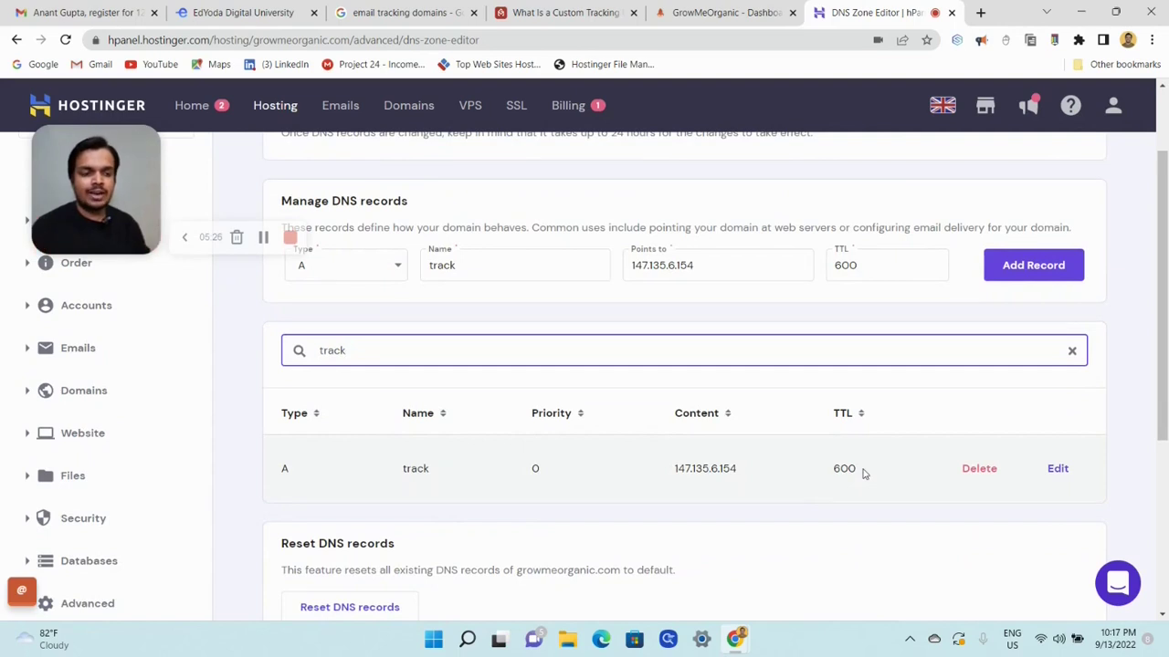
Verify and save track.growmeorganic.com as the default tracking domain, then reopen the add-domain form
left_click(725, 12)
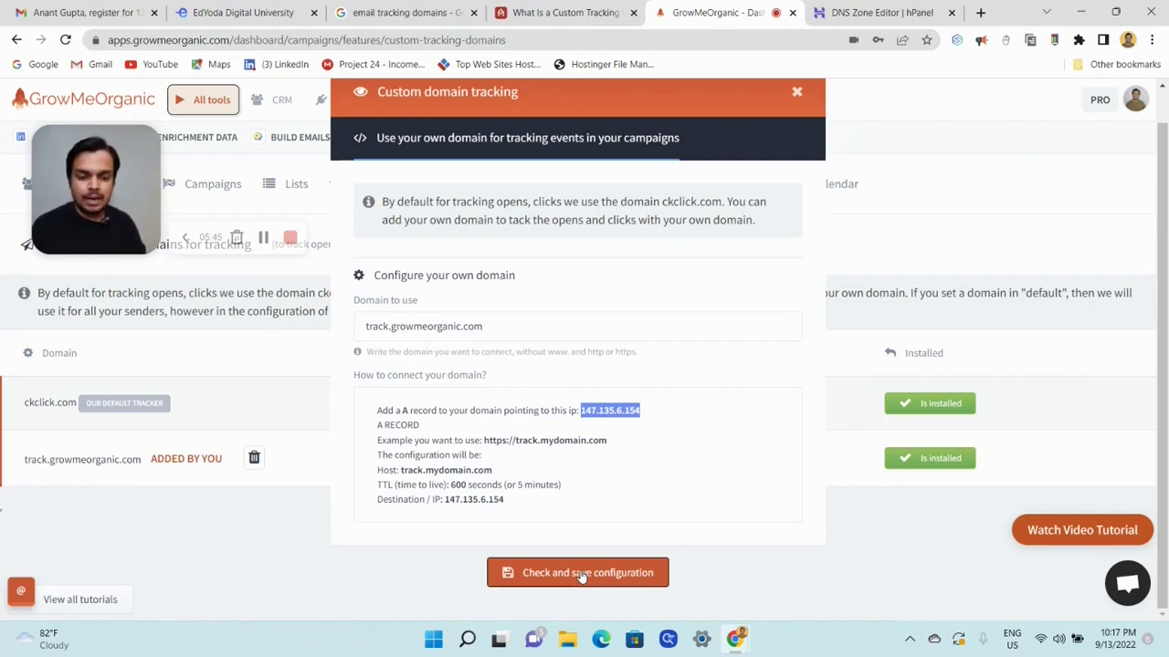
left_click(581, 575)
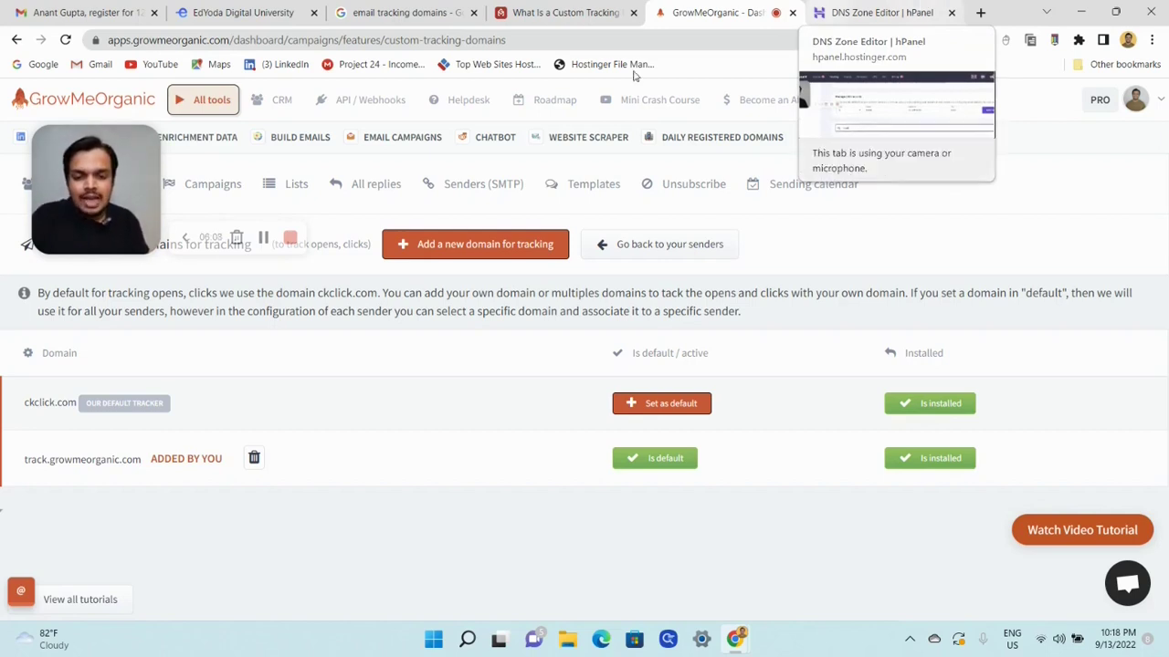
left_click(445, 243)
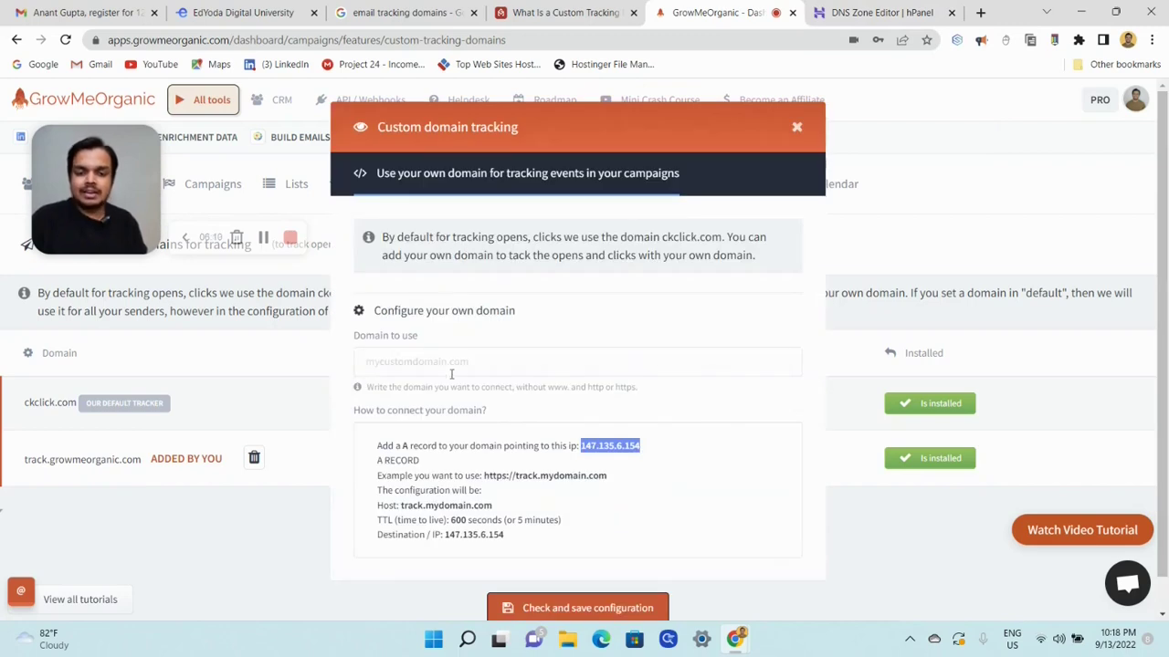
left_click(451, 369)
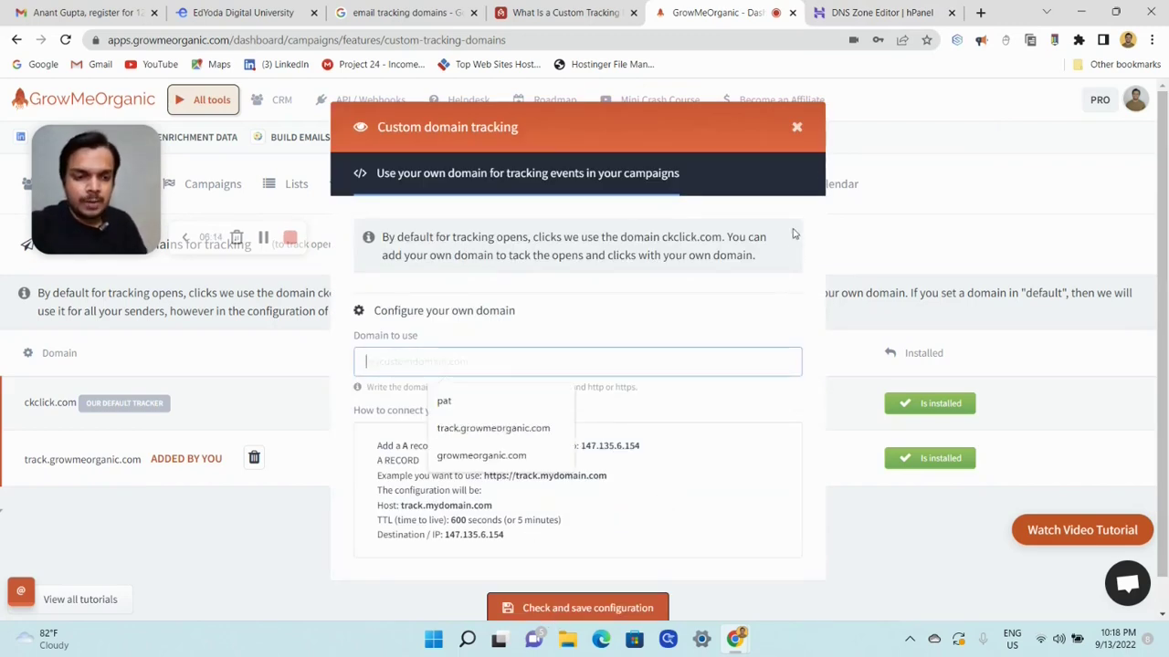
left_click(797, 128)
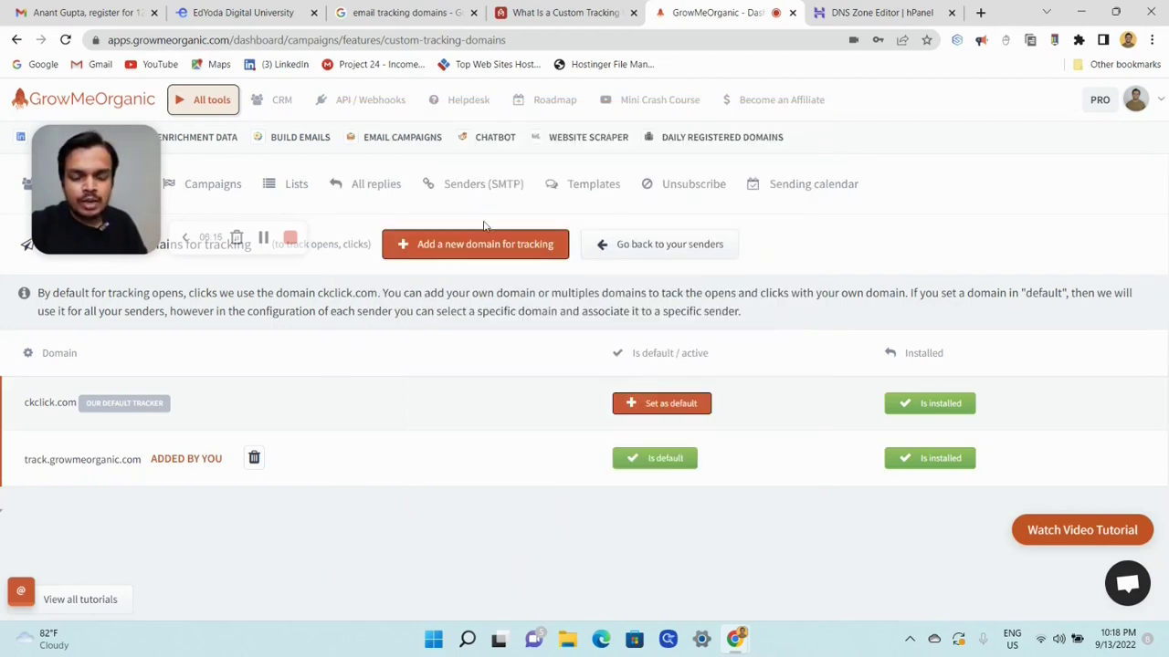
left_click(493, 192)
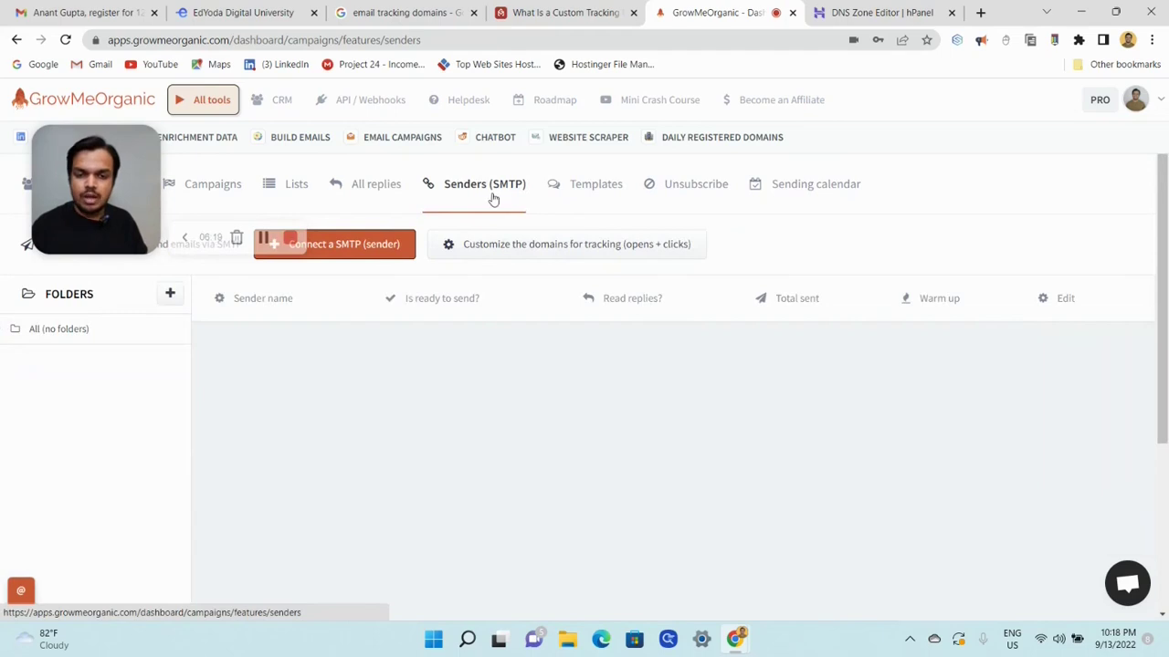
left_click(525, 249)
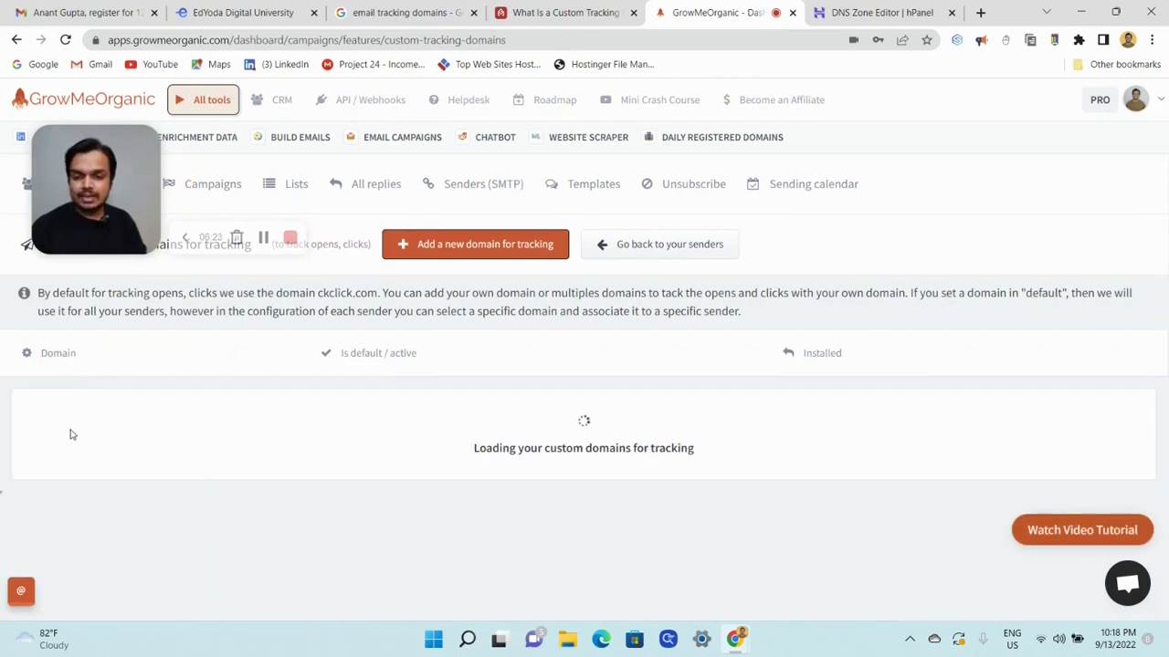
left_click_drag(24, 408, 81, 406)
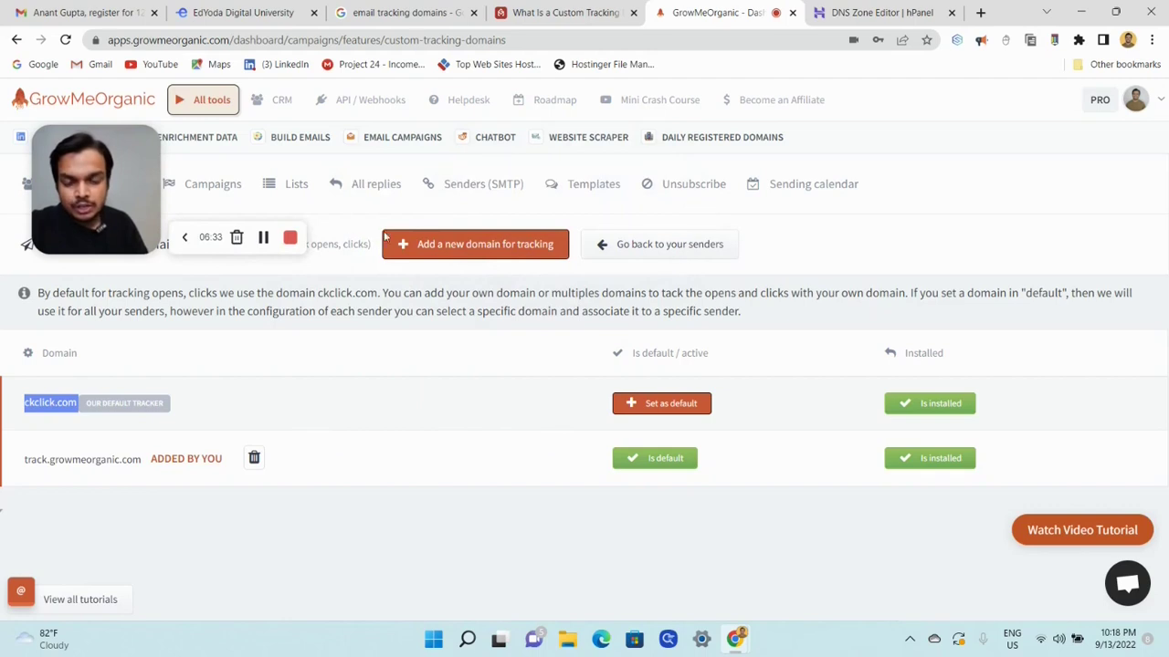
left_click(437, 201)
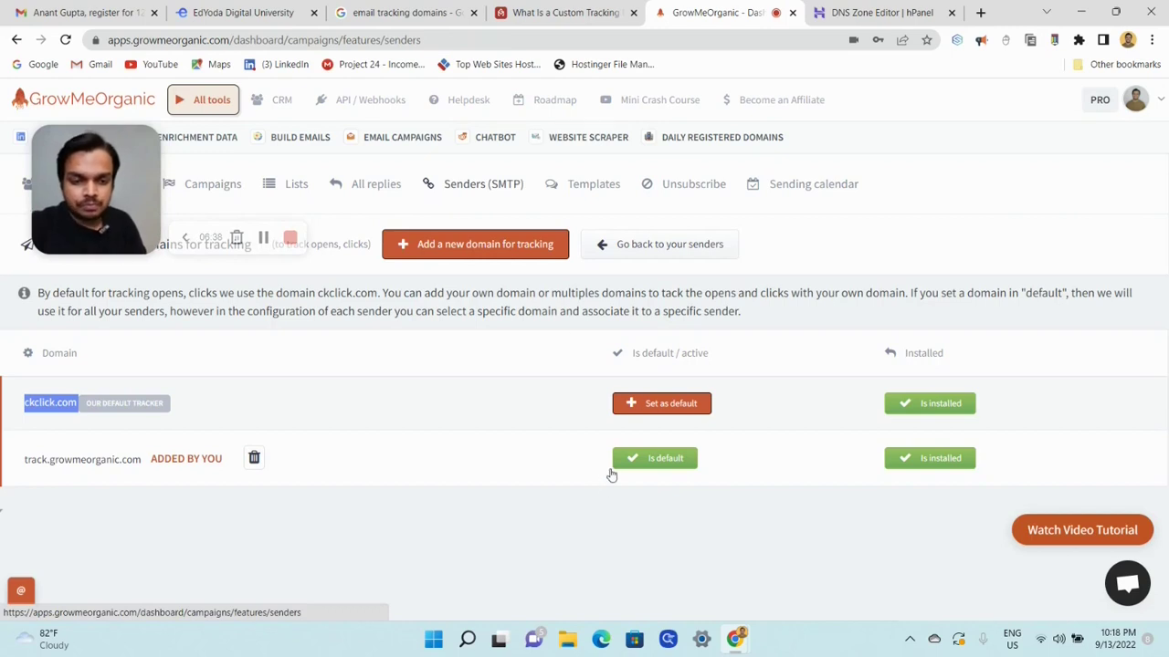
scroll(575, 434, "down", 1)
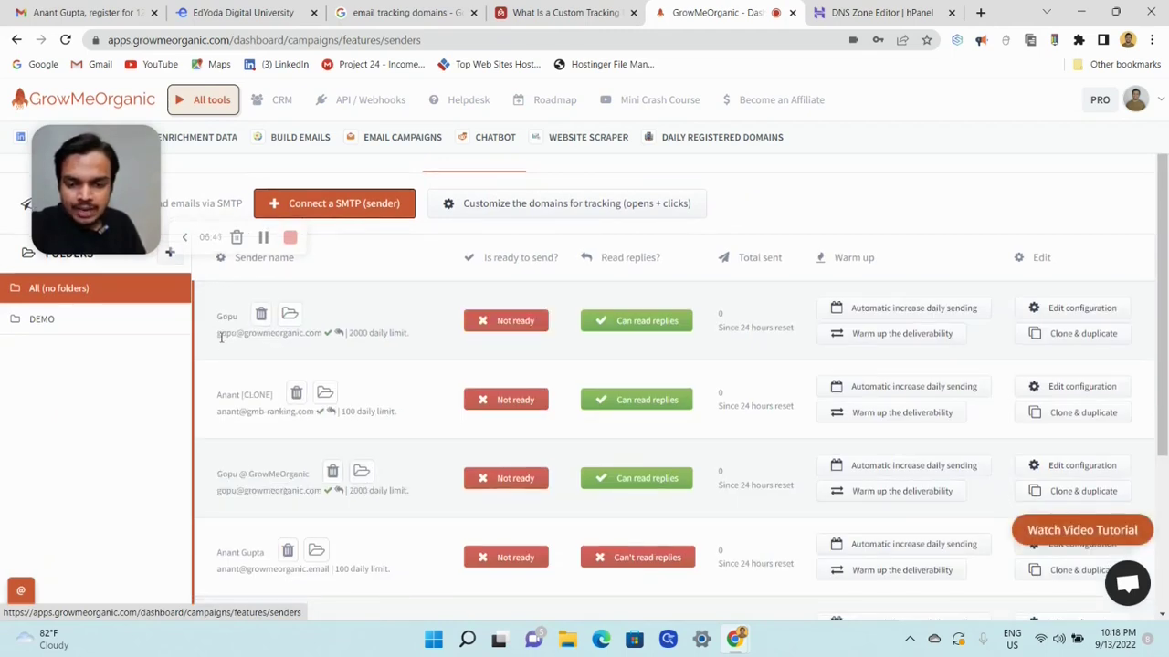
mouse_move(220, 336)
left_mouse_down()
mouse_move(322, 334)
mouse_move(283, 335)
left_mouse_up()
double_click(314, 333)
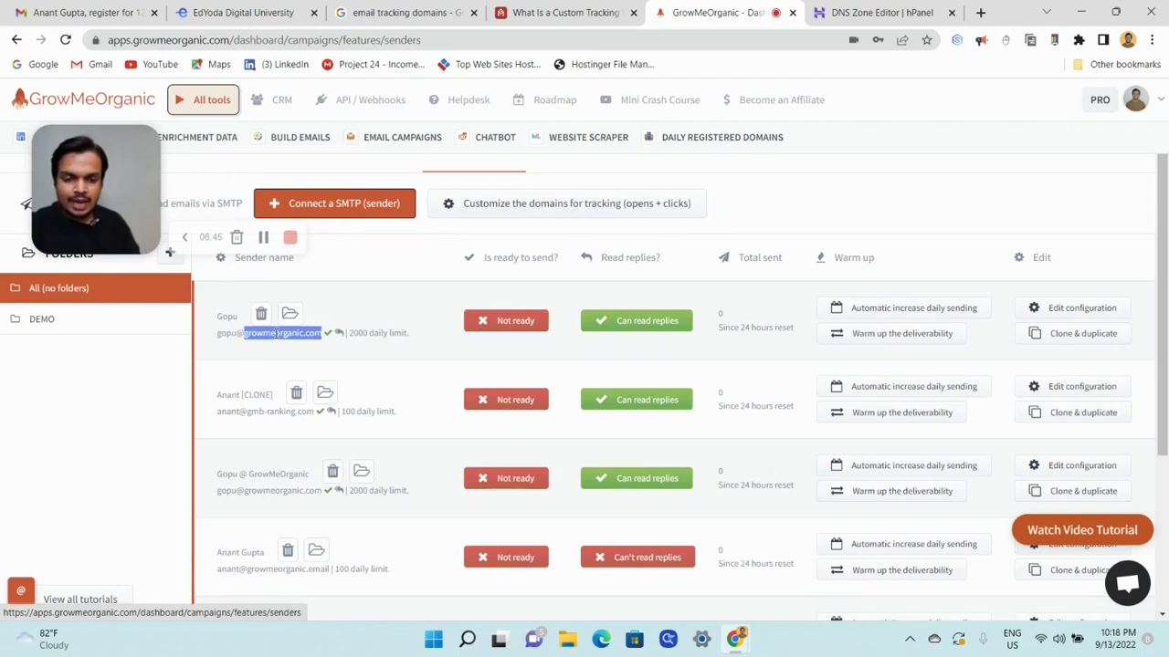
left_click(1051, 316)
Choose track.growmeorganic.com as this sender's custom tracking domain
scroll(692, 512, "down", 3)
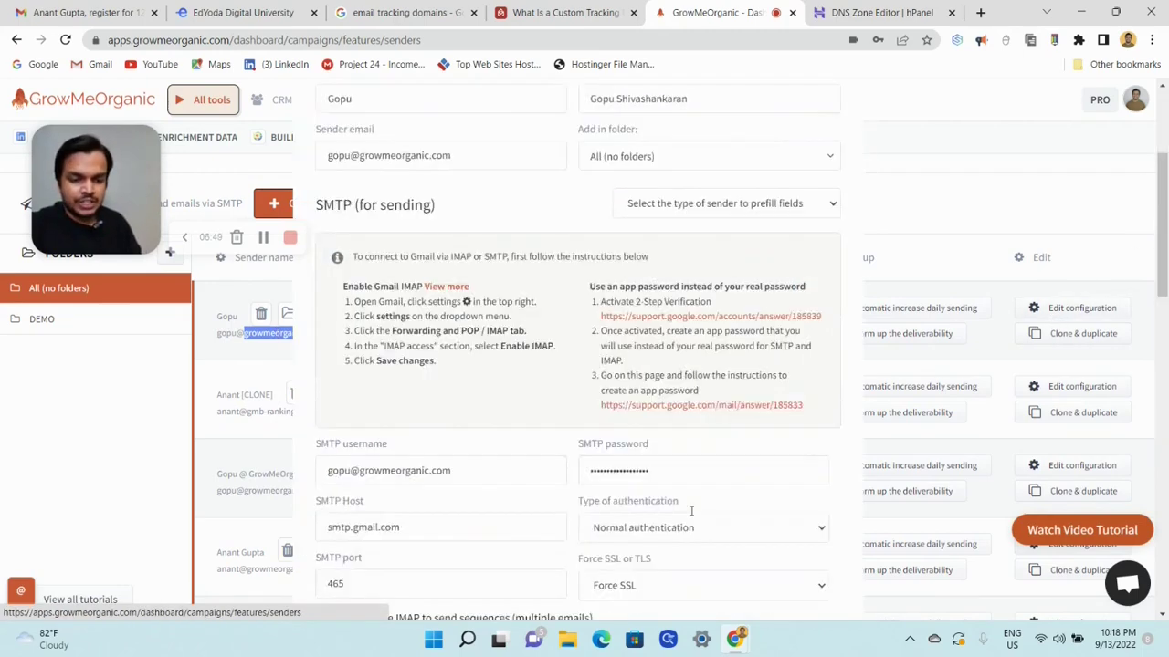
scroll(691, 511, "down", 3)
scroll(641, 477, "down", 4)
scroll(641, 476, "down", 2)
scroll(581, 427, "down", 1)
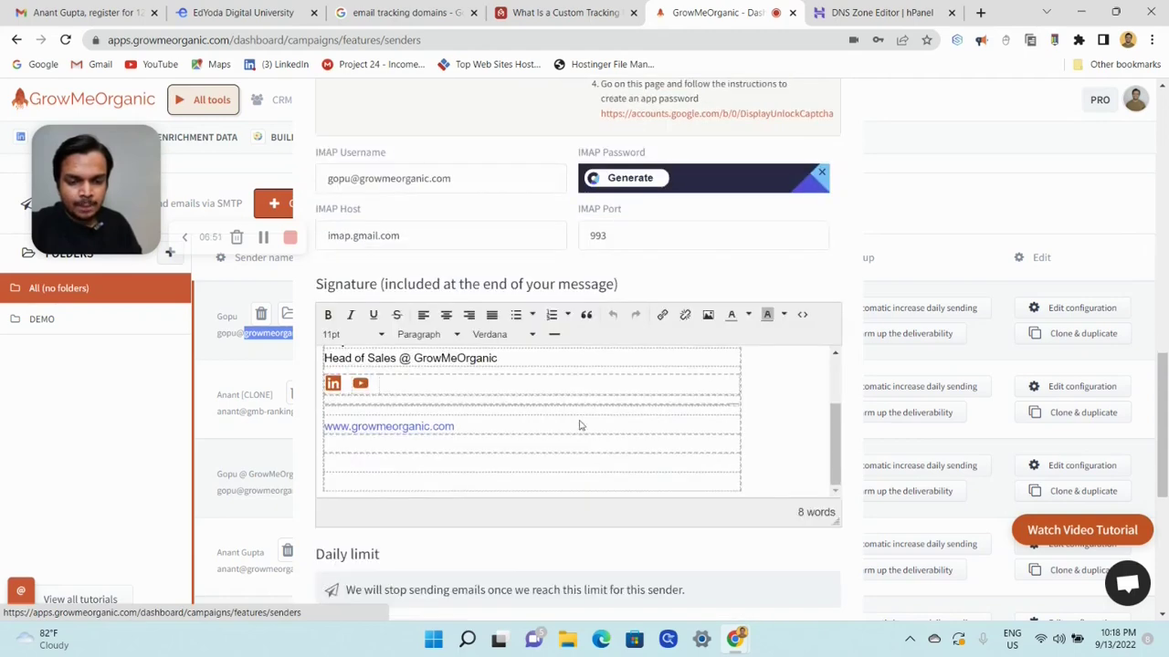
scroll(579, 426, "down", 3)
scroll(478, 316, "down", 2)
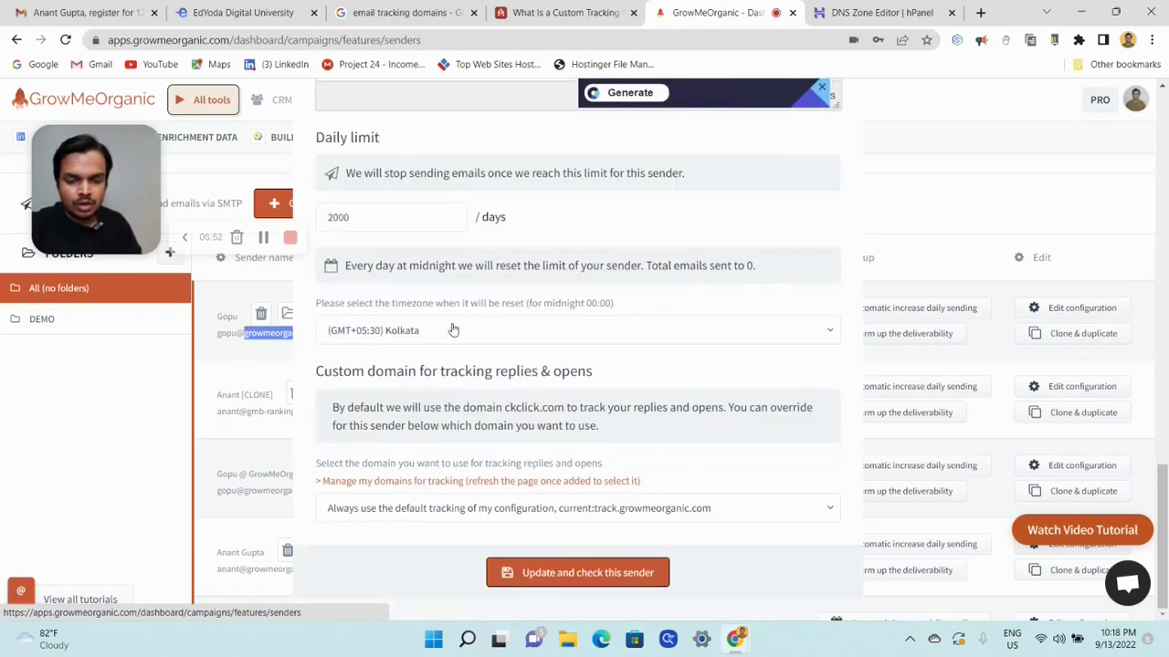
left_click(384, 505)
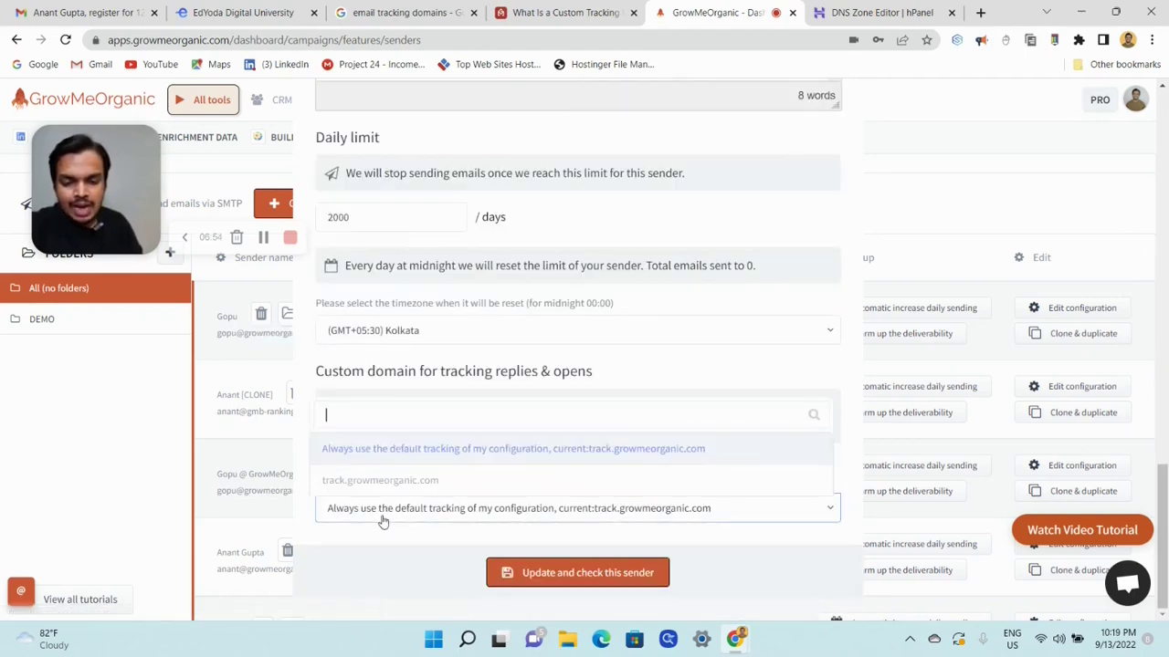
left_click(418, 484)
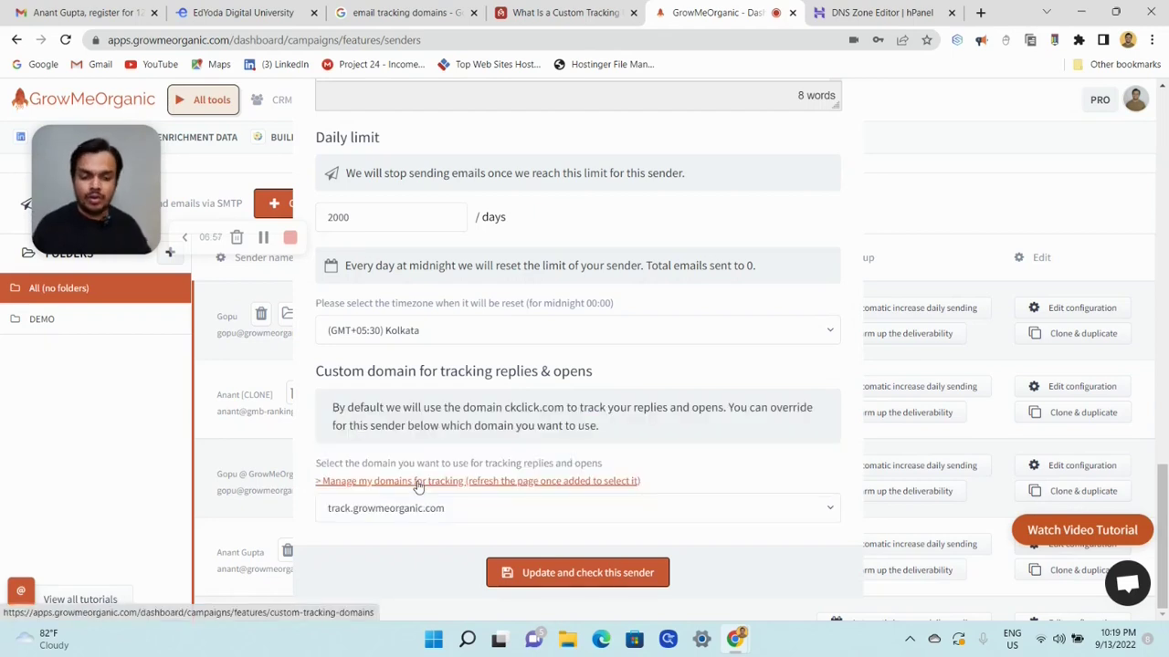